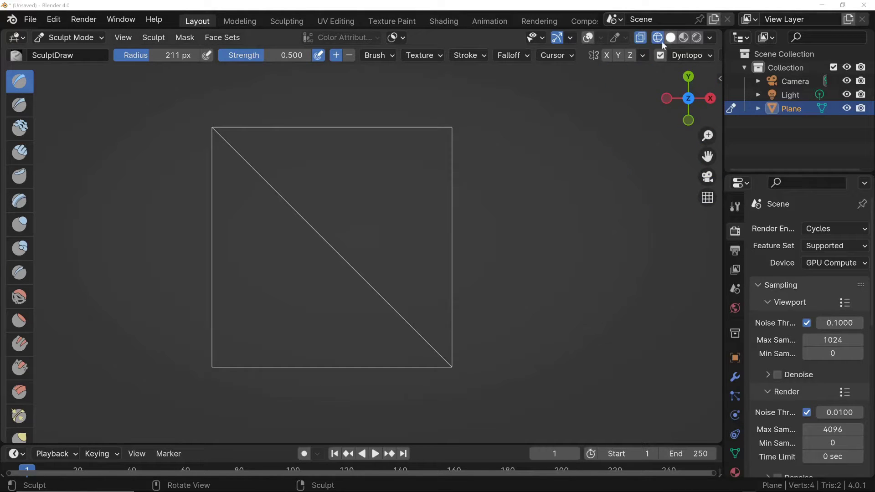
Step: Sculpt strokes across the plane with the Draw brush and Dyntopo at several zoom levels to add varying mesh density
{"action": "left_click_drag", "start_coordinate": [322, 189], "coordinate": [346, 282]}
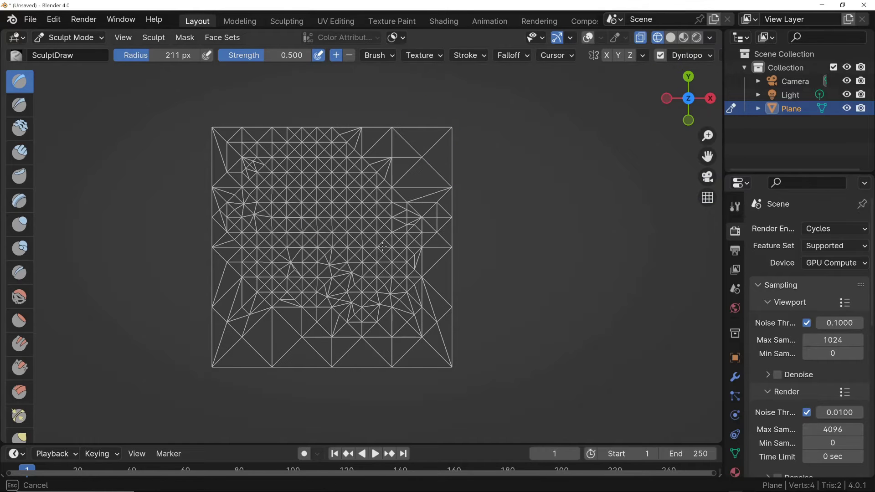
{"action": "scroll", "coordinate": [370, 217], "scroll_direction": "up", "scroll_amount": 4}
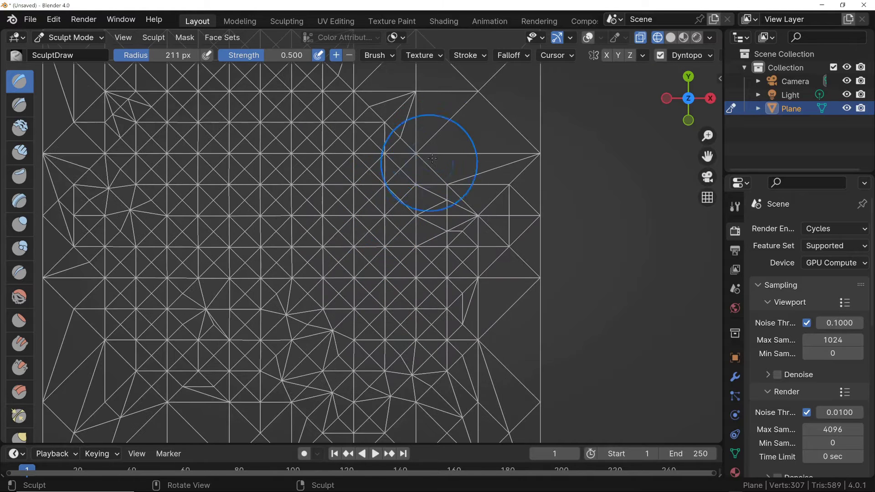
{"action": "mouse_move", "coordinate": [432, 156]}
{"action": "left_mouse_down"}
{"action": "mouse_move", "coordinate": [384, 195]}
{"action": "mouse_move", "coordinate": [400, 180]}
{"action": "left_mouse_up"}
{"action": "scroll", "coordinate": [400, 180], "scroll_direction": "down", "scroll_amount": 4}
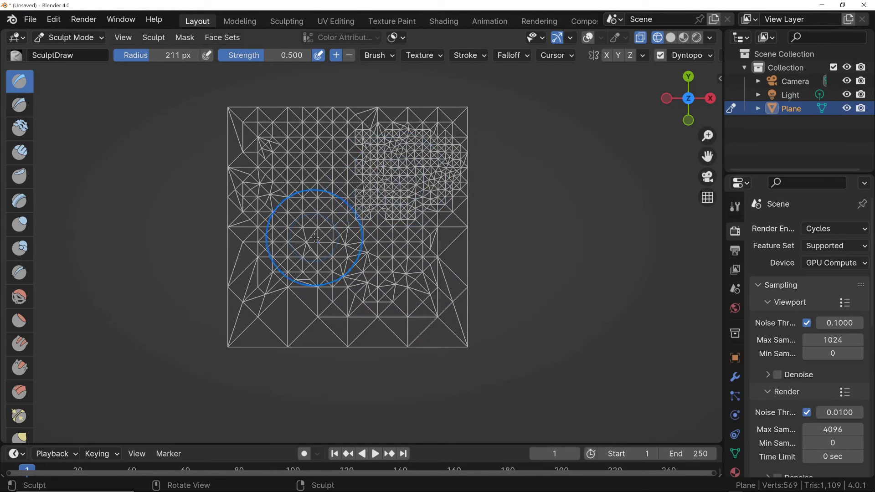
{"action": "scroll", "coordinate": [300, 257], "scroll_direction": "up", "scroll_amount": 3}
{"action": "mouse_move", "coordinate": [248, 242]}
{"action": "left_mouse_down"}
{"action": "mouse_move", "coordinate": [225, 342]}
{"action": "mouse_move", "coordinate": [232, 337]}
{"action": "mouse_move", "coordinate": [192, 356]}
{"action": "mouse_move", "coordinate": [212, 351]}
{"action": "left_mouse_up"}
{"action": "scroll", "coordinate": [271, 324], "scroll_direction": "up", "scroll_amount": 4}
{"action": "scroll", "coordinate": [234, 333], "scroll_direction": "down", "scroll_amount": 2}
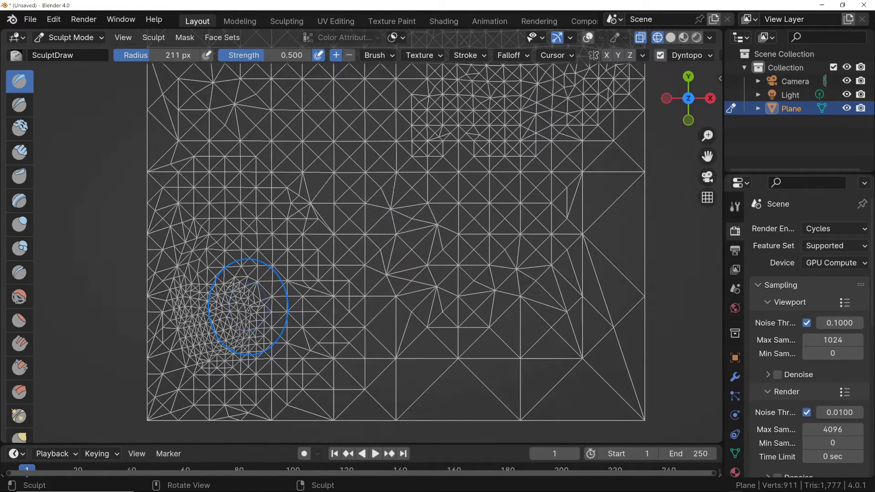
{"action": "scroll", "coordinate": [386, 253], "scroll_direction": "down", "scroll_amount": 2}
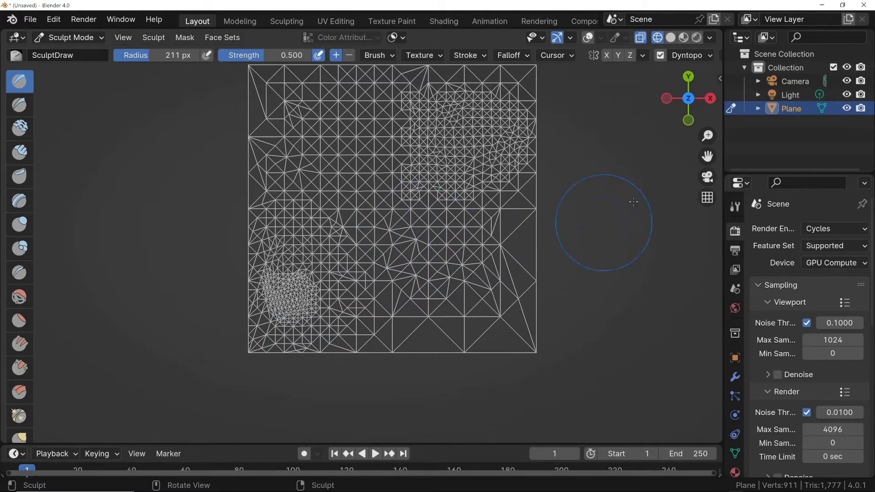
{"action": "left_click", "coordinate": [711, 54]}
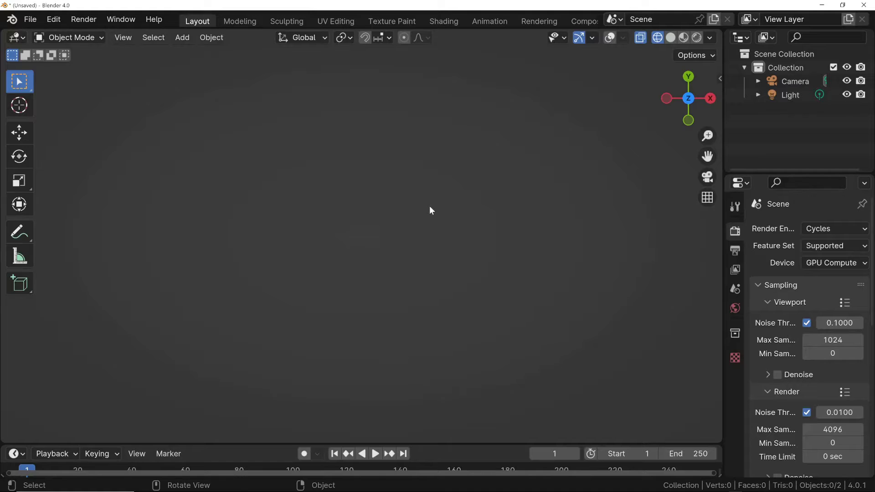
Step: Add a new mesh plane to the empty scene
{"action": "key", "text": "shift+a"}
{"action": "mouse_move", "coordinate": [403, 208]}
{"action": "left_click", "coordinate": [515, 206]}
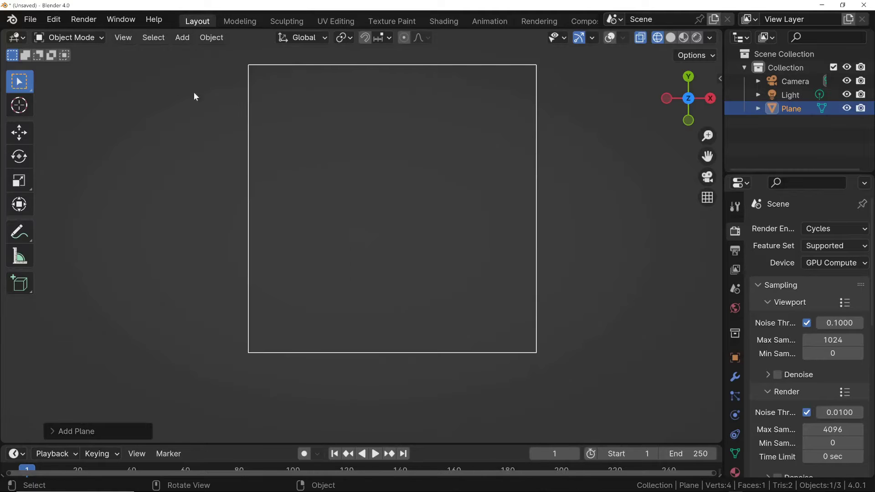
Step: Switch the plane to Sculpt Mode and enable Dyntopo
{"action": "left_click", "coordinate": [87, 37]}
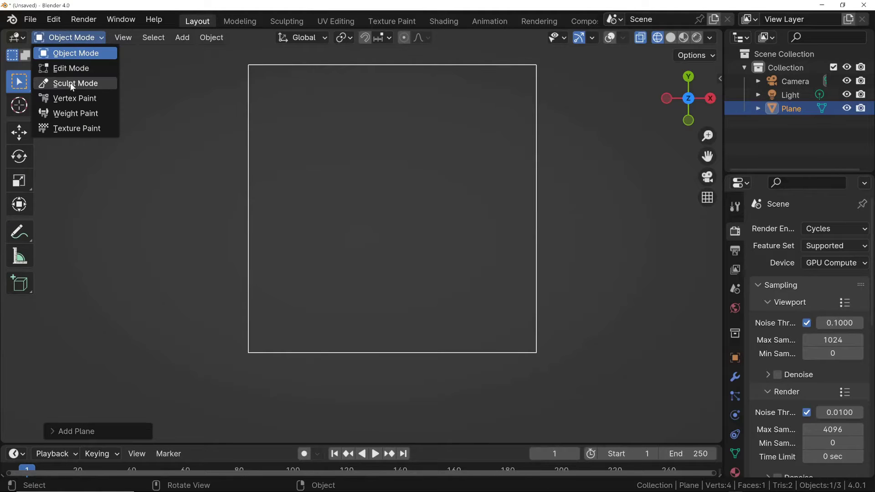
{"action": "left_click", "coordinate": [82, 84]}
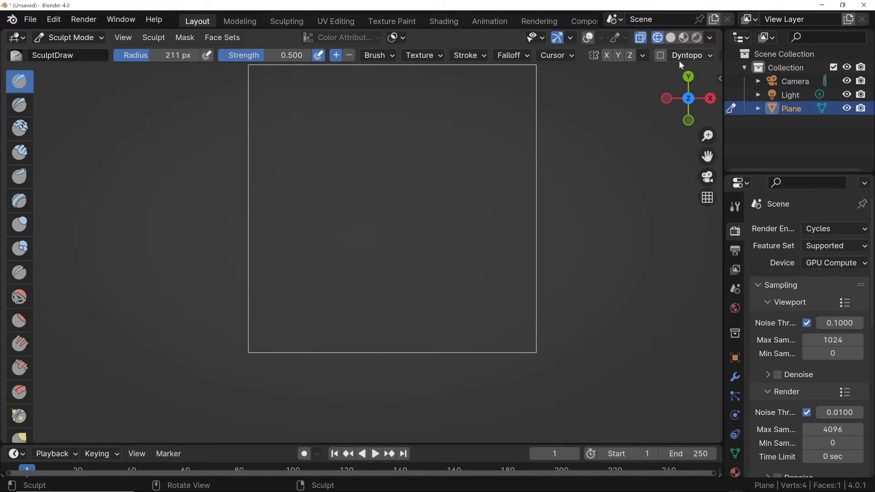
{"action": "left_click", "coordinate": [661, 55]}
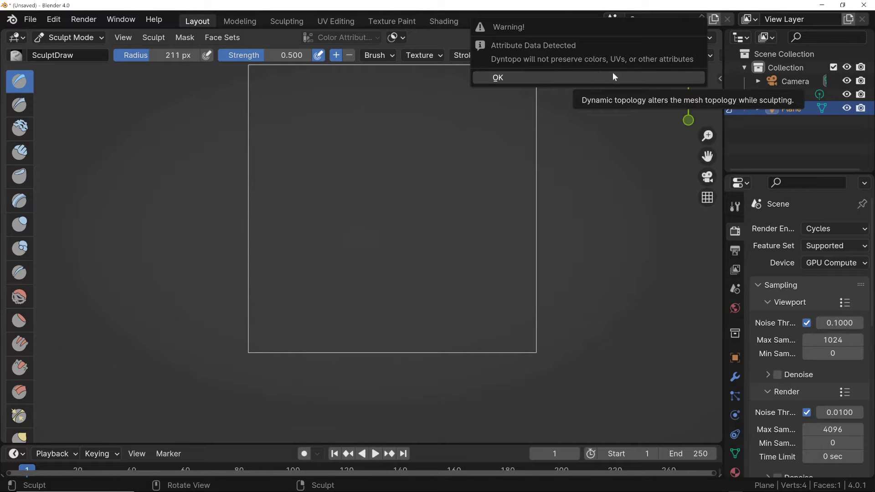
{"action": "left_click", "coordinate": [554, 78]}
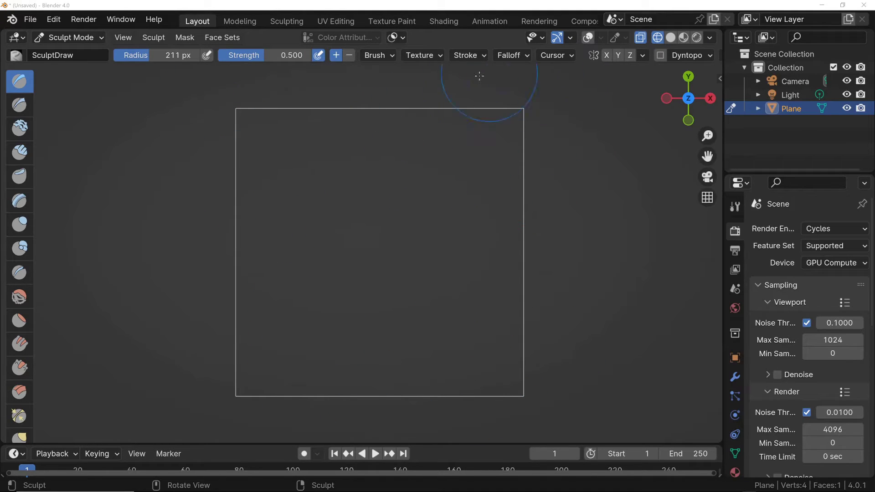
Step: Subdivide the plane twice in Edit Mode with an increased number of cuts to form a dense, even grid
{"action": "left_click", "coordinate": [406, 217]}
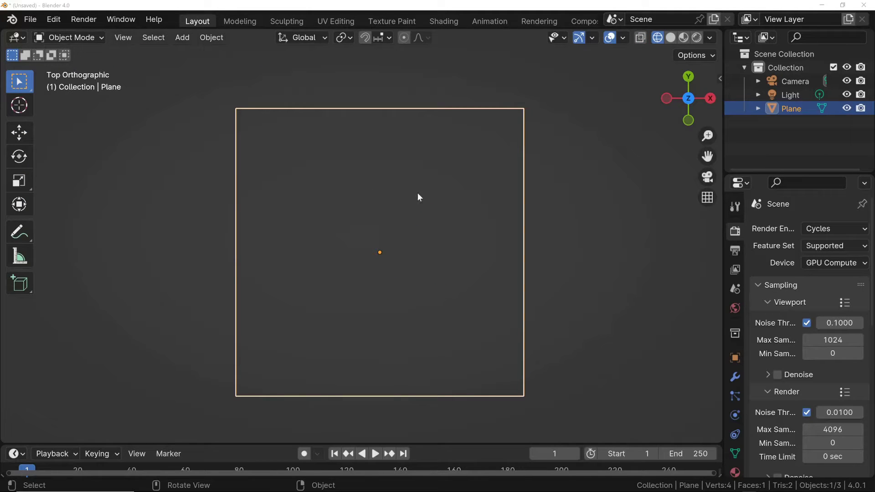
{"action": "left_click", "coordinate": [77, 38]}
{"action": "left_click", "coordinate": [70, 68]}
{"action": "right_click", "coordinate": [251, 137]}
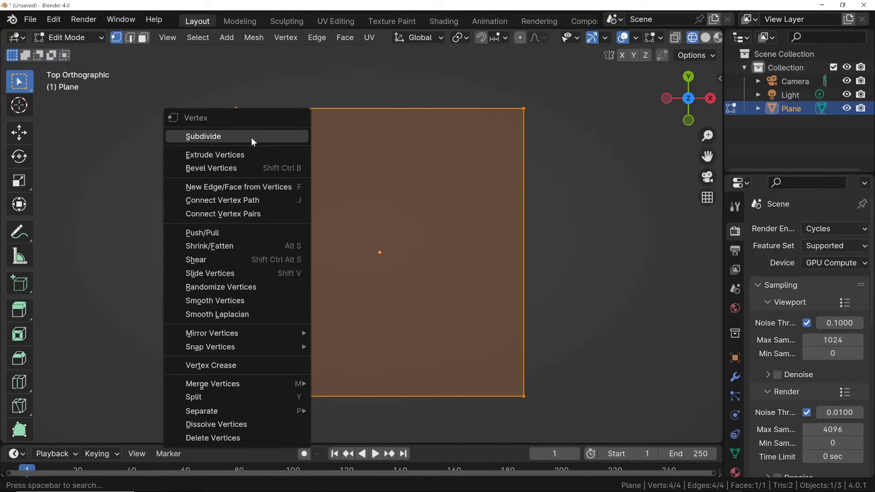
{"action": "left_click", "coordinate": [251, 137]}
{"action": "mouse_move", "coordinate": [178, 337]}
{"action": "left_mouse_down"}
{"action": "mouse_move", "coordinate": [214, 337]}
{"action": "mouse_move", "coordinate": [186, 336]}
{"action": "left_mouse_up"}
{"action": "right_click", "coordinate": [300, 172]}
{"action": "left_click", "coordinate": [299, 172]}
Step: Return the subdivided plane to Sculpt Mode and raise bumps across its grid with the Draw brush
{"action": "left_click", "coordinate": [97, 38]}
{"action": "left_click", "coordinate": [55, 84]}
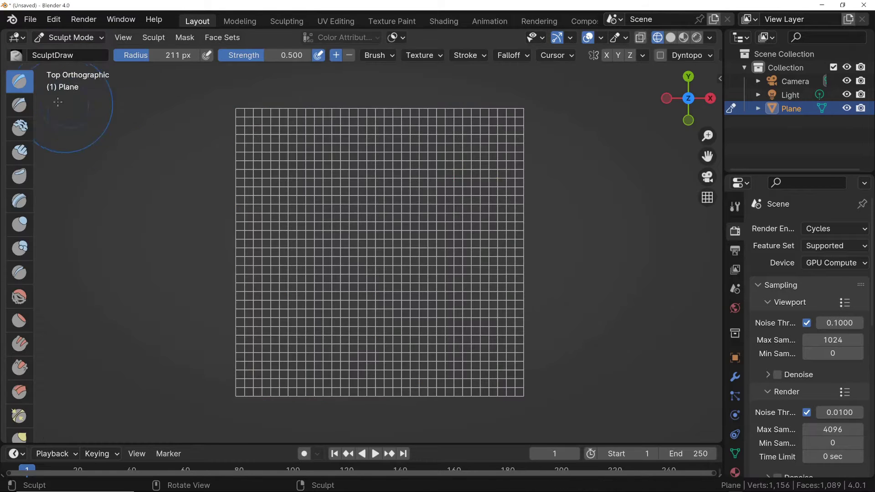
{"action": "left_click_drag", "start_coordinate": [381, 205], "coordinate": [367, 182]}
{"action": "middle_click_drag", "start_coordinate": [367, 182], "coordinate": [384, 123]}
{"action": "mouse_move", "coordinate": [406, 266]}
{"action": "left_mouse_down"}
{"action": "mouse_move", "coordinate": [407, 256]}
{"action": "mouse_move", "coordinate": [412, 280]}
{"action": "mouse_move", "coordinate": [401, 237]}
{"action": "mouse_move", "coordinate": [374, 289]}
{"action": "mouse_move", "coordinate": [401, 232]}
{"action": "mouse_move", "coordinate": [414, 247]}
{"action": "left_mouse_up"}
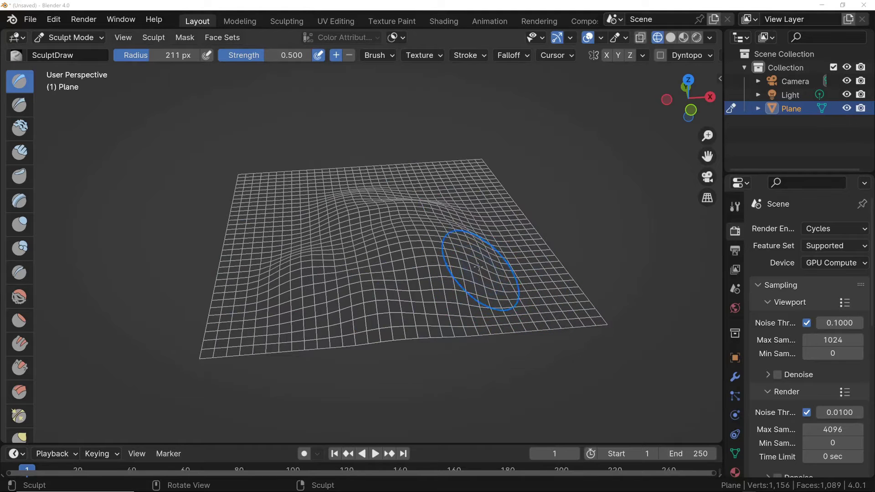
{"action": "scroll", "coordinate": [365, 265], "scroll_direction": "up", "scroll_amount": 3}
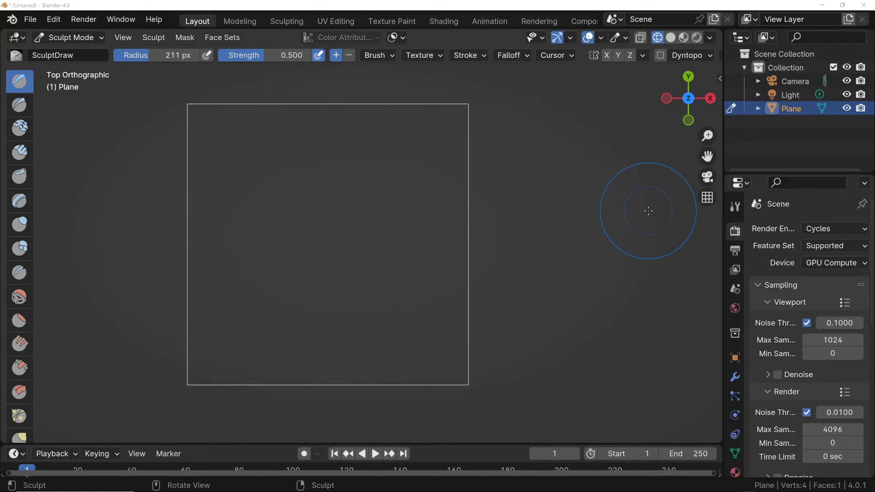
Step: Enable Dyntopo on the unsubdivided plane and review its Detail Size, Refine Method and Detailing options
{"action": "left_click", "coordinate": [661, 54]}
{"action": "left_click", "coordinate": [521, 79]}
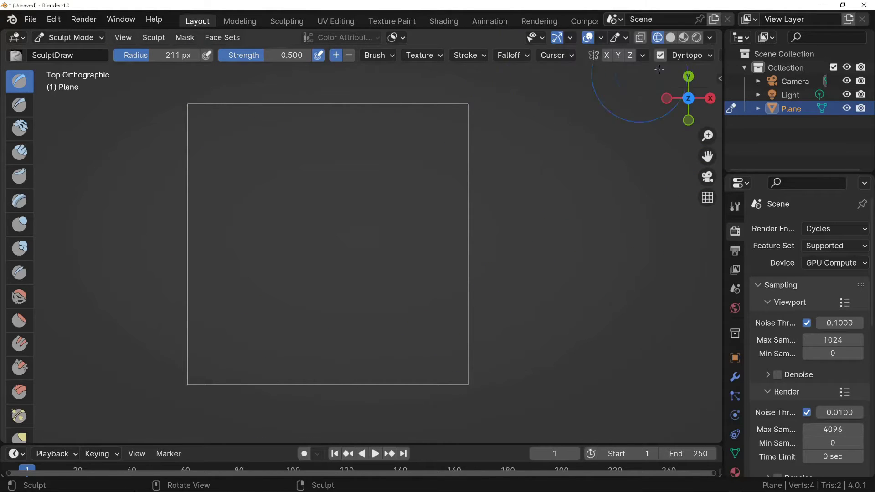
{"action": "left_click", "coordinate": [693, 55]}
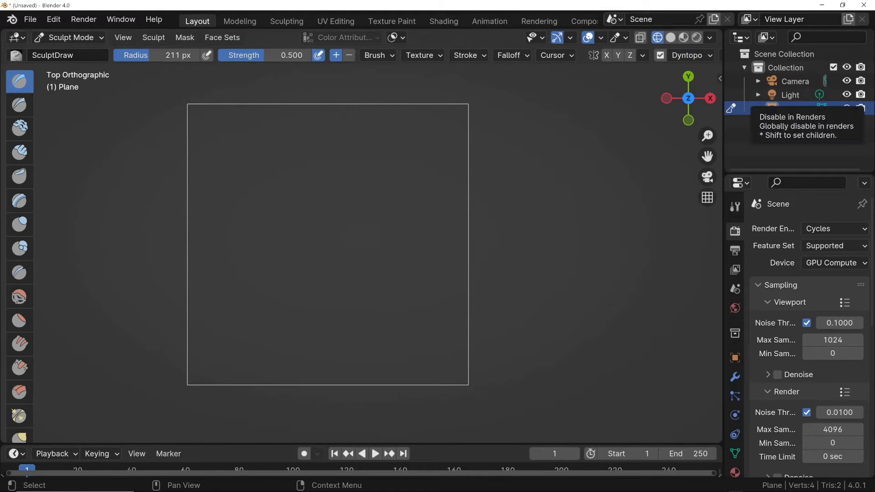
{"action": "left_click", "coordinate": [708, 55]}
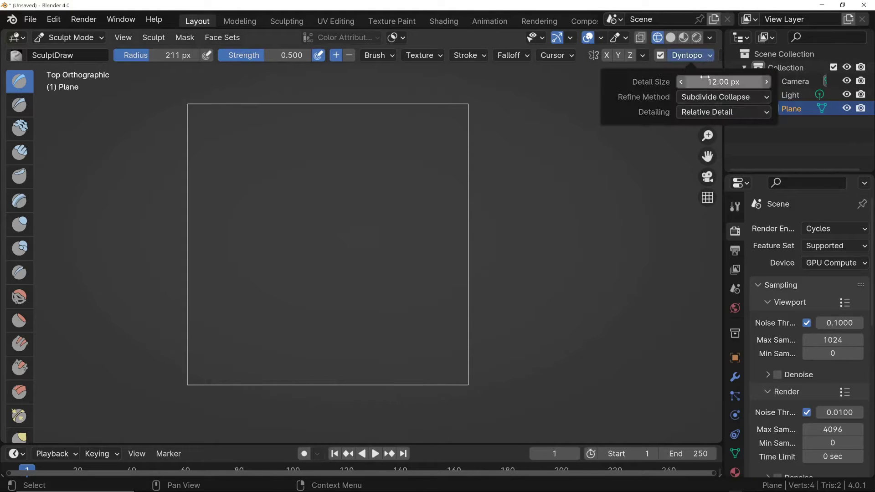
{"action": "left_click", "coordinate": [710, 97]}
{"action": "left_click", "coordinate": [695, 112]}
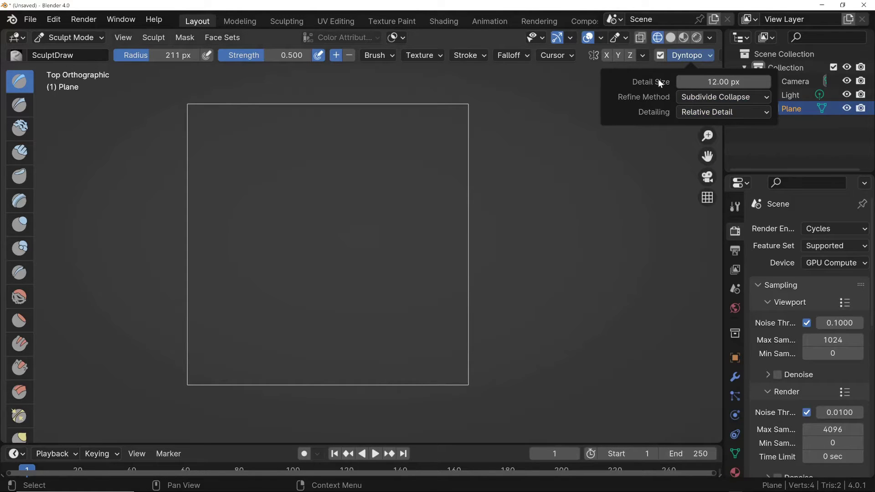
{"action": "left_click", "coordinate": [692, 60]}
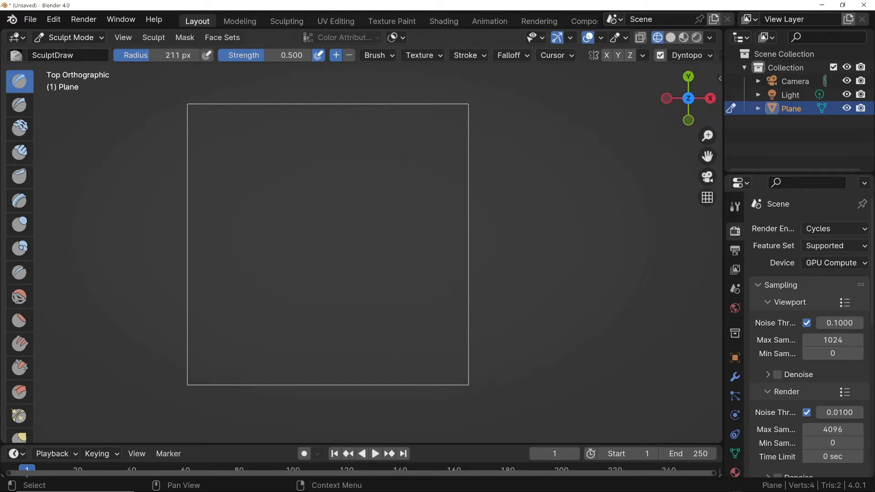
Step: Set the Dyntopo detailing method to Constant Detail
{"action": "left_click", "coordinate": [690, 55]}
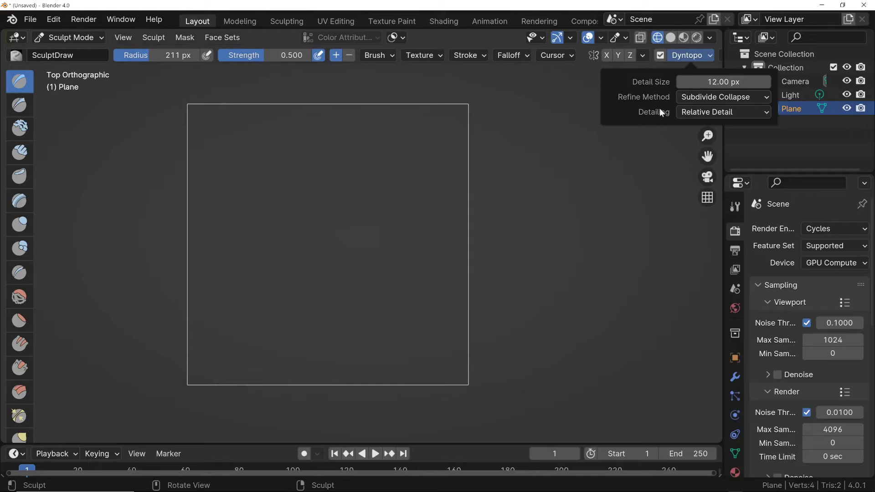
{"action": "left_click", "coordinate": [698, 112]}
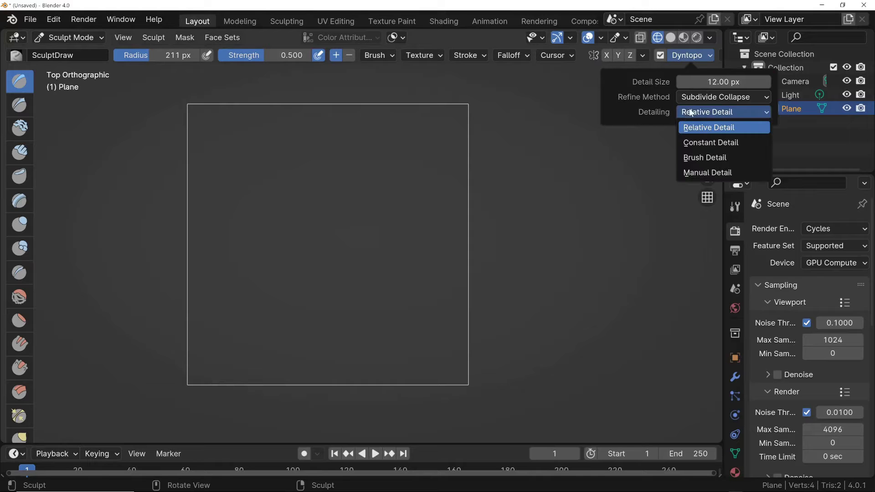
{"action": "left_click", "coordinate": [703, 143]}
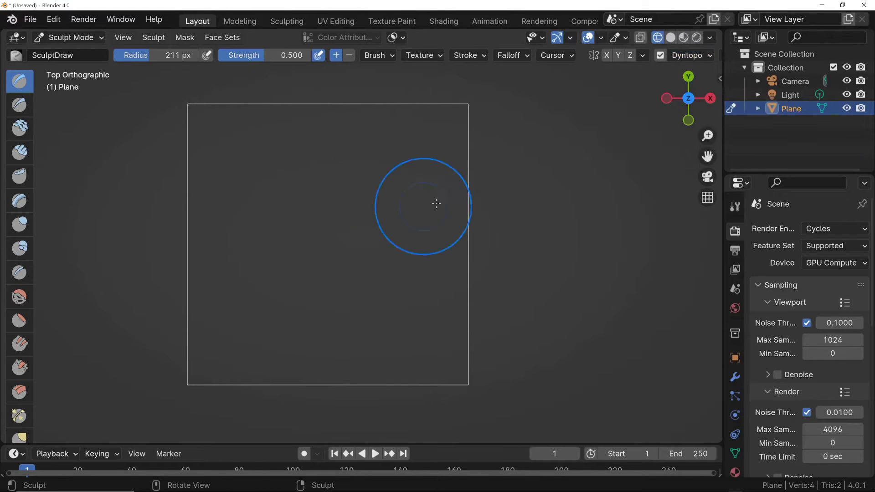
{"action": "left_click", "coordinate": [689, 56]}
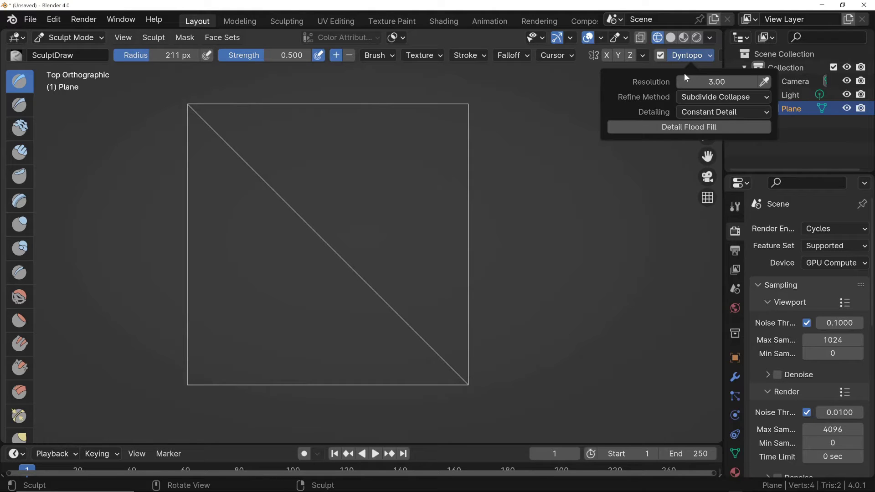
{"action": "left_click", "coordinate": [686, 55]}
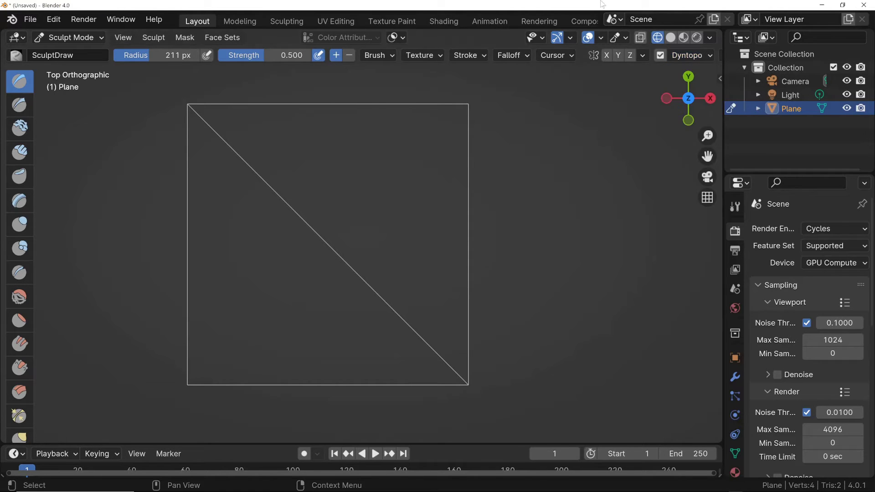
Step: Sculpt over the whole plane at different zoom levels, reducing the brush radius to 177 px along the way
{"action": "mouse_move", "coordinate": [394, 293]}
{"action": "left_mouse_down"}
{"action": "mouse_move", "coordinate": [360, 321]}
{"action": "mouse_move", "coordinate": [431, 350]}
{"action": "left_mouse_up"}
{"action": "mouse_move", "coordinate": [265, 148]}
{"action": "left_mouse_down"}
{"action": "mouse_move", "coordinate": [248, 253]}
{"action": "mouse_move", "coordinate": [379, 150]}
{"action": "mouse_move", "coordinate": [358, 137]}
{"action": "left_mouse_up"}
{"action": "left_click_drag", "start_coordinate": [266, 297], "coordinate": [270, 324]}
{"action": "scroll", "coordinate": [369, 222], "scroll_direction": "down", "scroll_amount": 5}
{"action": "left_click_drag", "start_coordinate": [378, 196], "coordinate": [319, 255]}
{"action": "scroll", "coordinate": [351, 227], "scroll_direction": "up", "scroll_amount": 5}
{"action": "key", "text": "f"}
{"action": "left_click", "coordinate": [358, 233]}
{"action": "left_click_drag", "start_coordinate": [316, 210], "coordinate": [392, 253]}
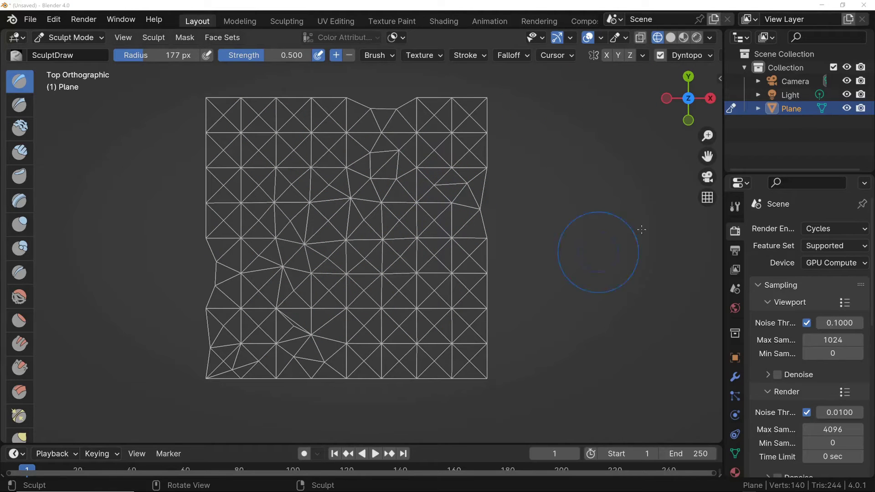
Step: Set the Dyntopo resolution to 5 and sculpt over the plane's lower-right corner
{"action": "left_click", "coordinate": [687, 55]}
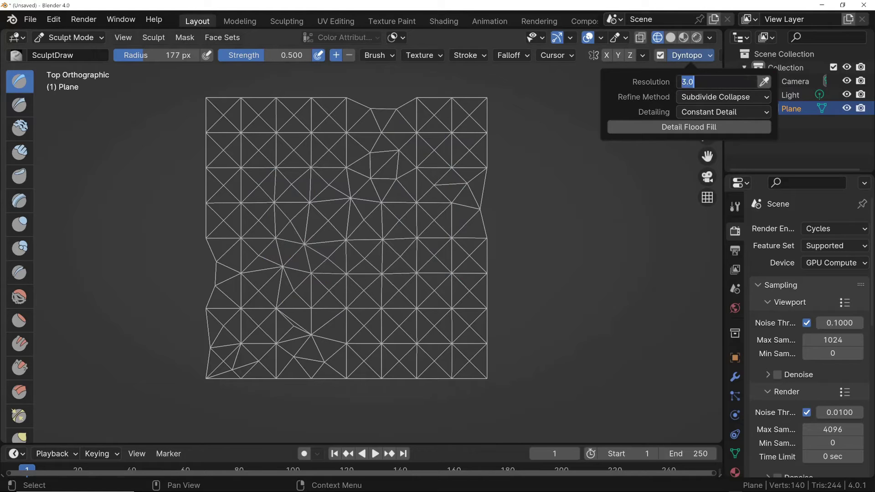
{"action": "key", "text": "Return"}
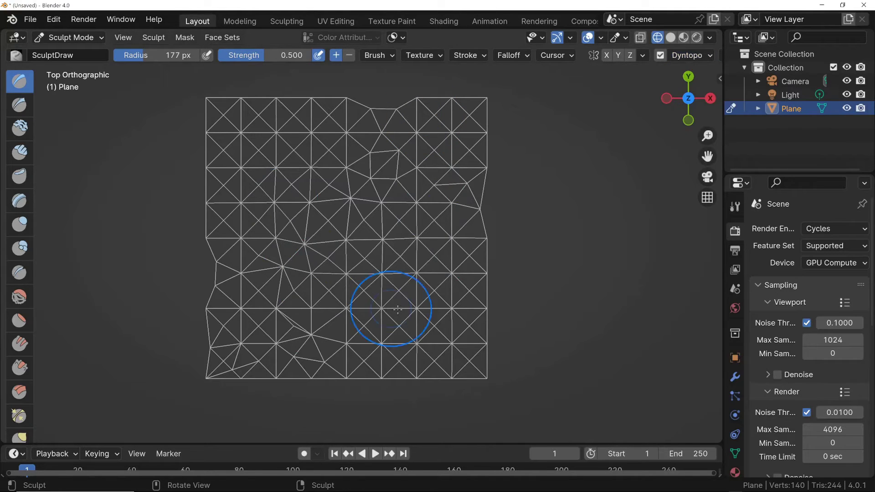
{"action": "mouse_move", "coordinate": [455, 329]}
{"action": "left_mouse_down"}
{"action": "mouse_move", "coordinate": [424, 319]}
{"action": "mouse_move", "coordinate": [464, 288]}
{"action": "left_mouse_up"}
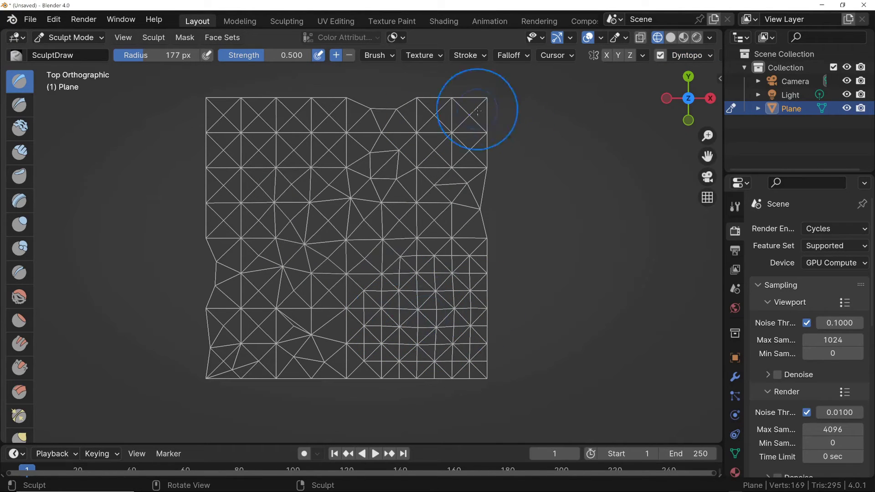
Step: Set the Dyntopo resolution to 10 and sculpt over the plane's lower-right and upper-left corners
{"action": "left_click", "coordinate": [705, 57]}
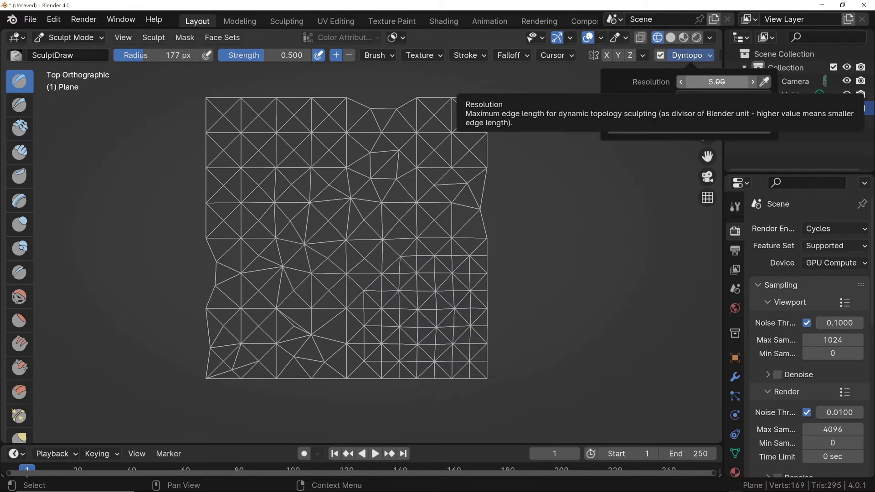
{"action": "left_click", "coordinate": [680, 53]}
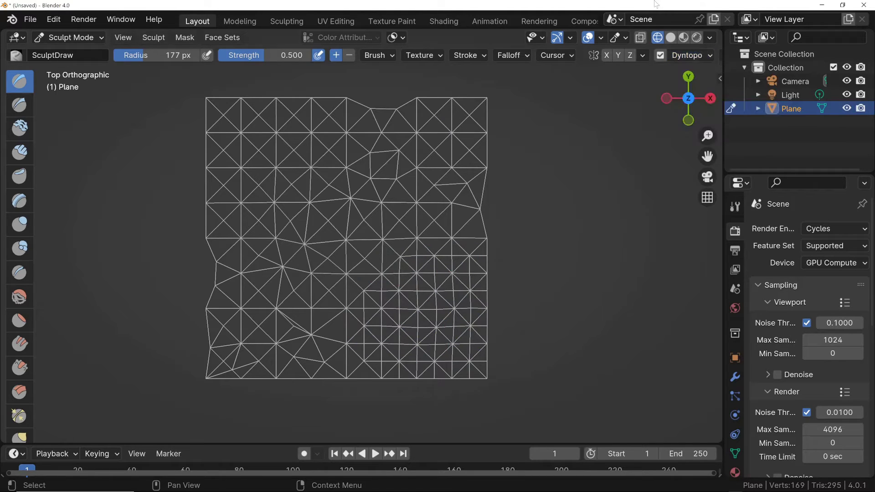
{"action": "left_click", "coordinate": [684, 55]}
{"action": "left_click", "coordinate": [729, 82]}
{"action": "type", "text": "10"}
{"action": "key", "text": "Return"}
{"action": "left_click_drag", "start_coordinate": [524, 338], "coordinate": [447, 347]}
{"action": "mouse_move", "coordinate": [364, 165]}
{"action": "left_mouse_down"}
{"action": "mouse_move", "coordinate": [254, 133]}
{"action": "mouse_move", "coordinate": [250, 121]}
{"action": "mouse_move", "coordinate": [280, 137]}
{"action": "left_mouse_up"}
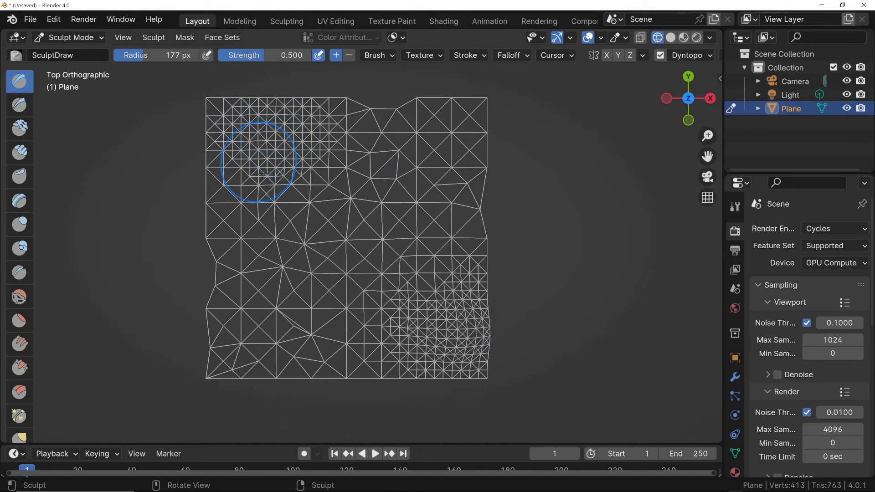
Step: Sculpt over the plane's lower-left and upper-right corners at different zoom levels
{"action": "left_click", "coordinate": [696, 55]}
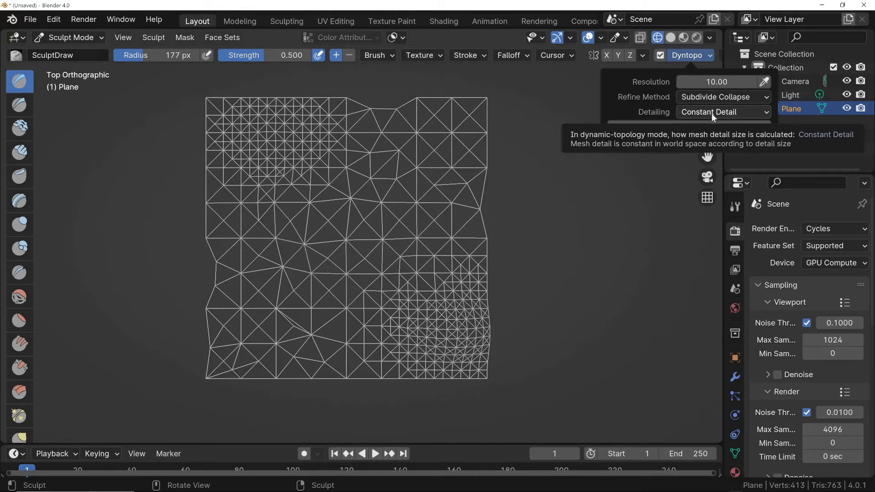
{"action": "scroll", "coordinate": [427, 388], "scroll_direction": "up", "scroll_amount": 4}
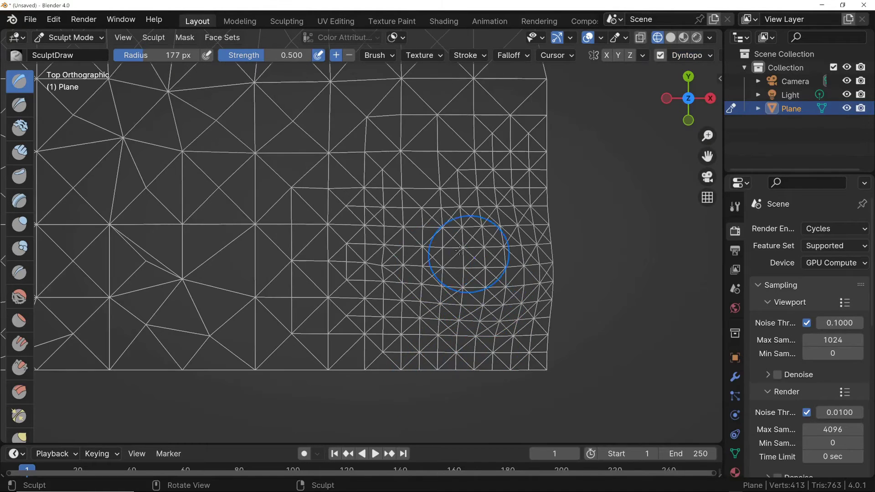
{"action": "scroll", "coordinate": [390, 272], "scroll_direction": "down", "scroll_amount": 5}
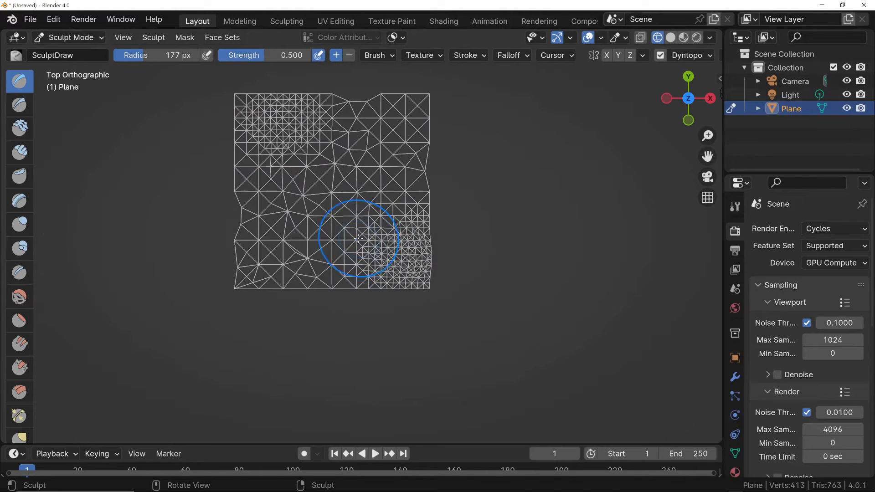
{"action": "scroll", "coordinate": [293, 128], "scroll_direction": "up", "scroll_amount": 3}
{"action": "scroll", "coordinate": [333, 187], "scroll_direction": "up", "scroll_amount": 1}
{"action": "scroll", "coordinate": [319, 201], "scroll_direction": "down", "scroll_amount": 4}
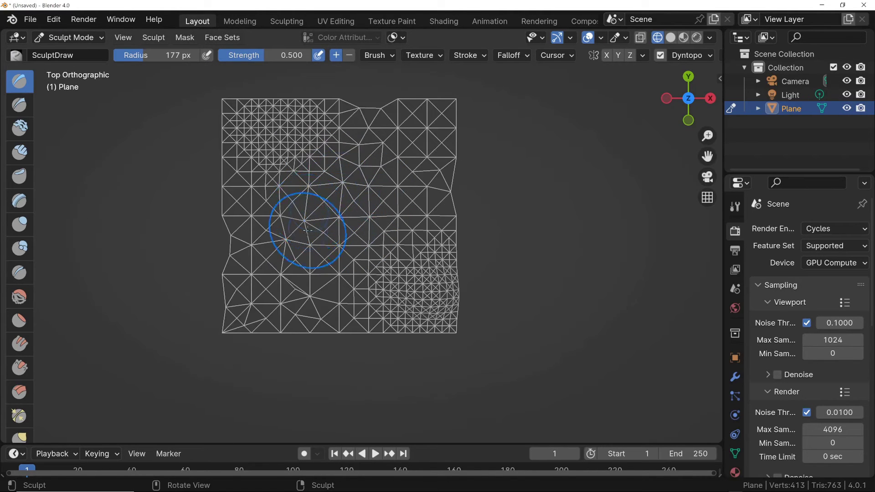
{"action": "scroll", "coordinate": [304, 231], "scroll_direction": "up", "scroll_amount": 2}
{"action": "mouse_move", "coordinate": [285, 274]}
{"action": "left_mouse_down"}
{"action": "mouse_move", "coordinate": [210, 319]}
{"action": "mouse_move", "coordinate": [230, 254]}
{"action": "left_mouse_up"}
{"action": "scroll", "coordinate": [233, 217], "scroll_direction": "down", "scroll_amount": 3}
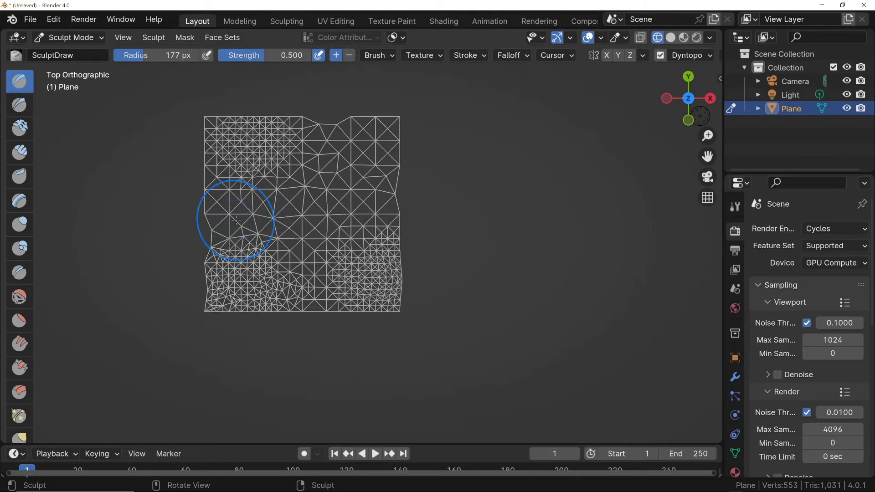
{"action": "mouse_move", "coordinate": [358, 196]}
{"action": "left_mouse_down"}
{"action": "mouse_move", "coordinate": [351, 150]}
{"action": "mouse_move", "coordinate": [367, 175]}
{"action": "left_mouse_up"}
{"action": "scroll", "coordinate": [368, 174], "scroll_direction": "up", "scroll_amount": 4}
{"action": "scroll", "coordinate": [204, 196], "scroll_direction": "down", "scroll_amount": 4}
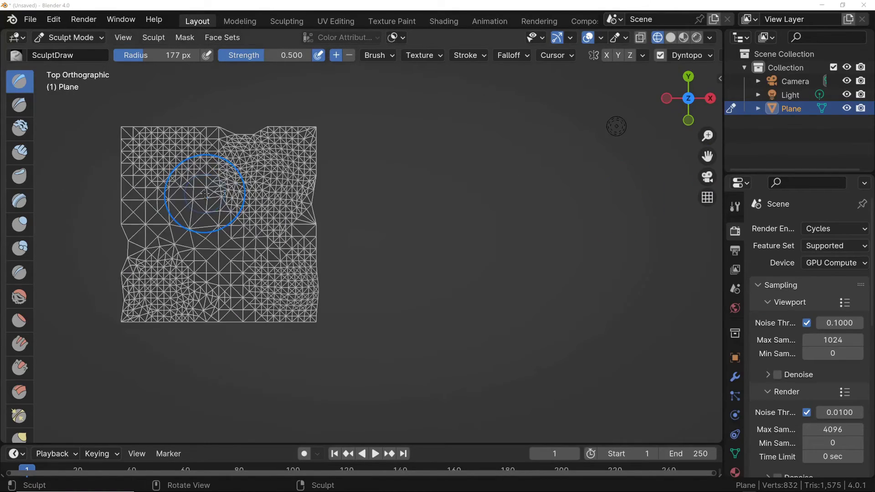
Step: Sculpt several strokes over the raised part of the mesh at close zoom levels in a perspective view
{"action": "middle_click_drag", "start_coordinate": [205, 194], "coordinate": [384, 193], "text": "shift"}
{"action": "scroll", "coordinate": [390, 195], "scroll_direction": "up", "scroll_amount": 3}
{"action": "middle_click_drag", "start_coordinate": [458, 167], "coordinate": [549, 254]}
{"action": "scroll", "coordinate": [490, 197], "scroll_direction": "up", "scroll_amount": 4}
{"action": "middle_click_drag", "start_coordinate": [490, 197], "coordinate": [486, 220]}
{"action": "left_click_drag", "start_coordinate": [486, 220], "coordinate": [485, 221]}
{"action": "left_click_drag", "start_coordinate": [426, 180], "coordinate": [402, 223]}
{"action": "scroll", "coordinate": [437, 194], "scroll_direction": "up", "scroll_amount": 4}
{"action": "left_click_drag", "start_coordinate": [460, 179], "coordinate": [381, 240]}
{"action": "scroll", "coordinate": [413, 207], "scroll_direction": "down", "scroll_amount": 5}
{"action": "scroll", "coordinate": [418, 204], "scroll_direction": "up", "scroll_amount": 2}
Step: Set the Dyntopo resolution to 20 and sculpt over the mound's slope and crest
{"action": "middle_click_drag", "start_coordinate": [416, 214], "coordinate": [497, 192]}
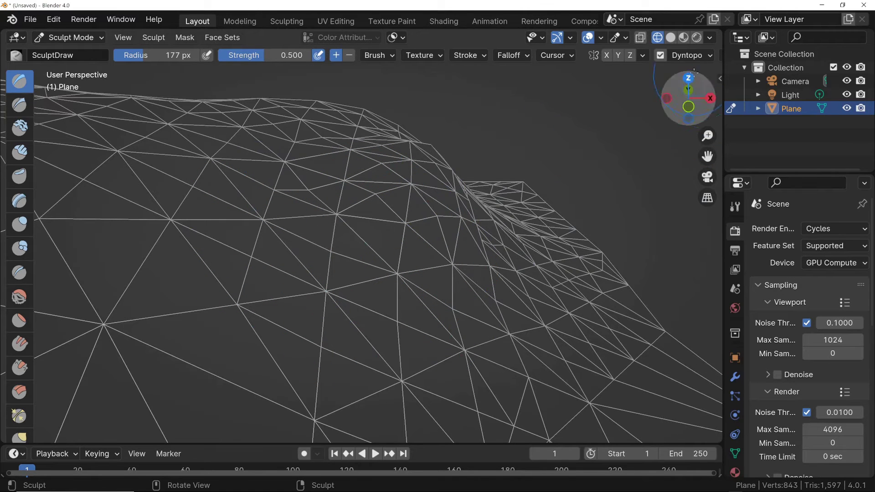
{"action": "left_click", "coordinate": [687, 55]}
{"action": "left_click", "coordinate": [688, 82]}
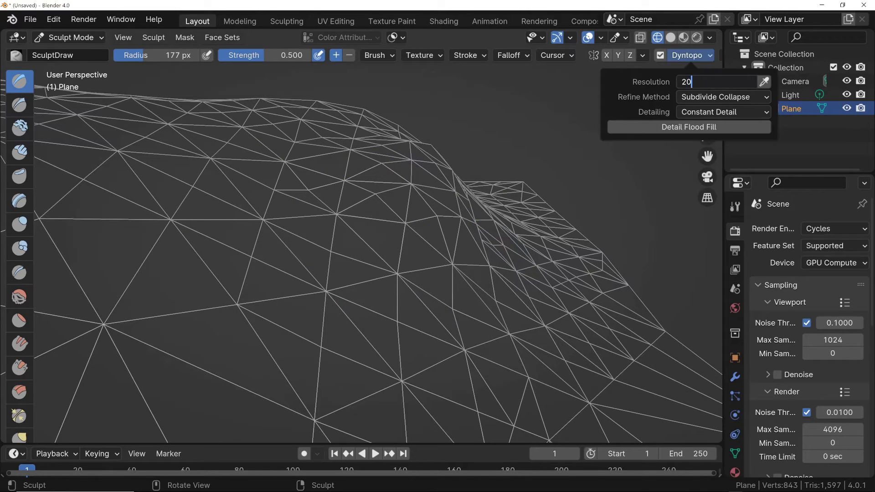
{"action": "key", "text": "Return"}
{"action": "mouse_move", "coordinate": [387, 208]}
{"action": "left_mouse_down"}
{"action": "mouse_move", "coordinate": [383, 251]}
{"action": "mouse_move", "coordinate": [449, 218]}
{"action": "mouse_move", "coordinate": [406, 236]}
{"action": "left_mouse_up"}
{"action": "scroll", "coordinate": [408, 221], "scroll_direction": "up", "scroll_amount": 1}
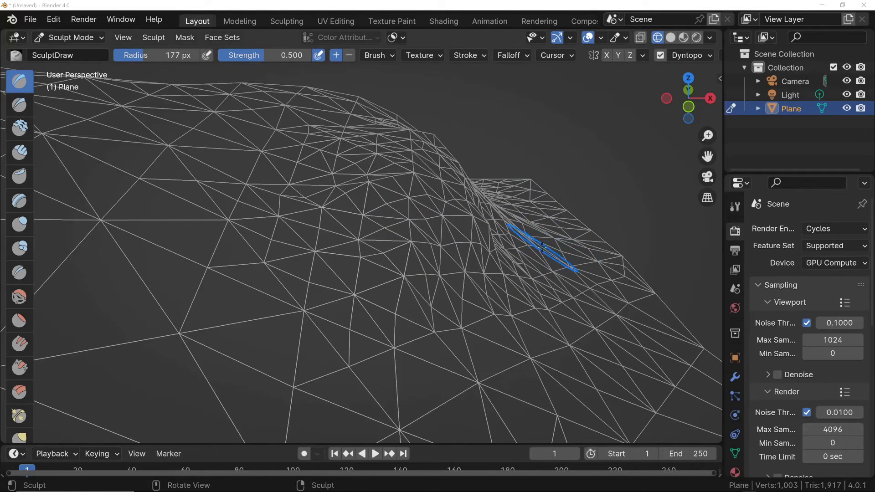
{"action": "middle_click_drag", "start_coordinate": [468, 213], "coordinate": [402, 207]}
{"action": "scroll", "coordinate": [403, 207], "scroll_direction": "down", "scroll_amount": 1}
{"action": "middle_click_drag", "start_coordinate": [299, 208], "coordinate": [474, 175], "text": "shift"}
{"action": "middle_click_drag", "start_coordinate": [365, 174], "coordinate": [348, 166]}
{"action": "mouse_move", "coordinate": [451, 173]}
{"action": "left_mouse_down"}
{"action": "mouse_move", "coordinate": [364, 201]}
{"action": "mouse_move", "coordinate": [347, 242]}
{"action": "left_mouse_up"}
Step: Set the Dyntopo resolution to 40 and sculpt a stroke over the mound's crest
{"action": "left_click", "coordinate": [687, 55]}
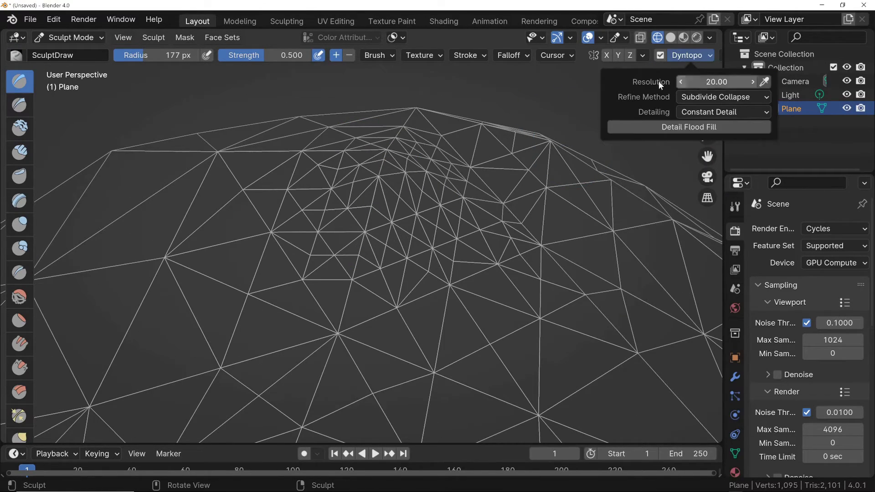
{"action": "left_click", "coordinate": [724, 80]}
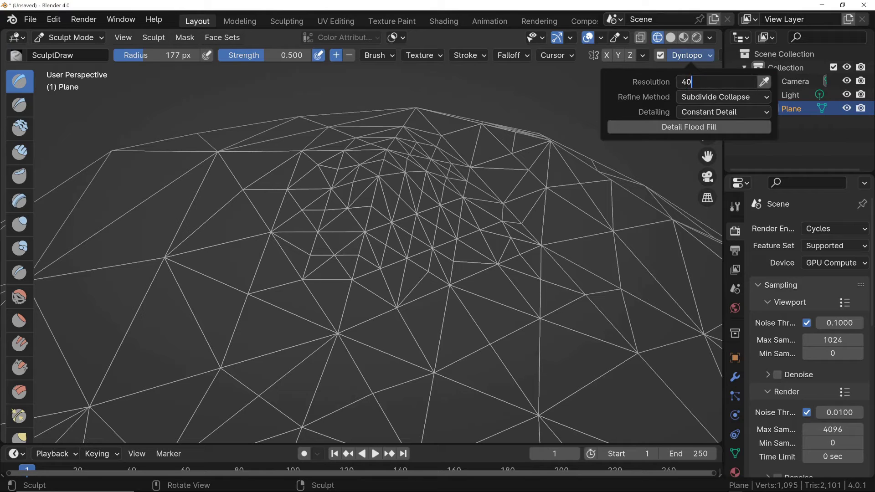
{"action": "key", "text": "Return"}
{"action": "left_click_drag", "start_coordinate": [424, 246], "coordinate": [469, 185]}
{"action": "middle_click_drag", "start_coordinate": [469, 186], "coordinate": [524, 174]}
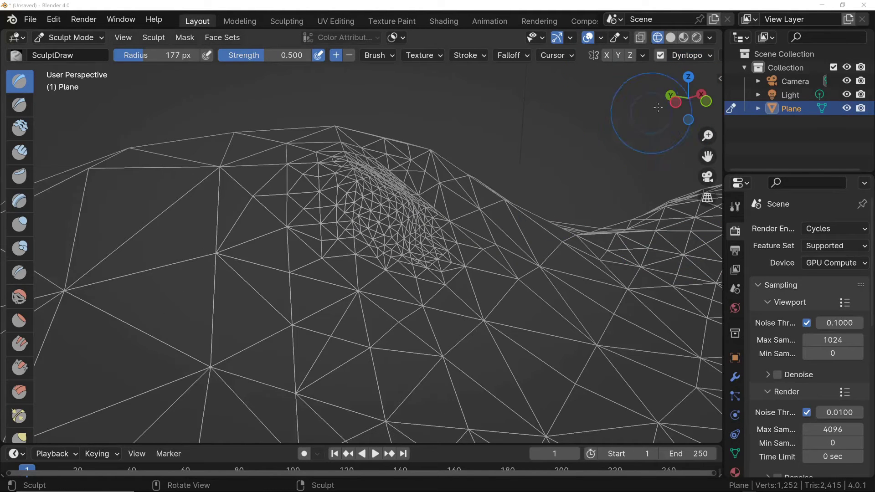
Step: Set the Dyntopo detailing method to Relative Detail and sculpt over the mound at two different zoom levels
{"action": "left_click", "coordinate": [687, 55]}
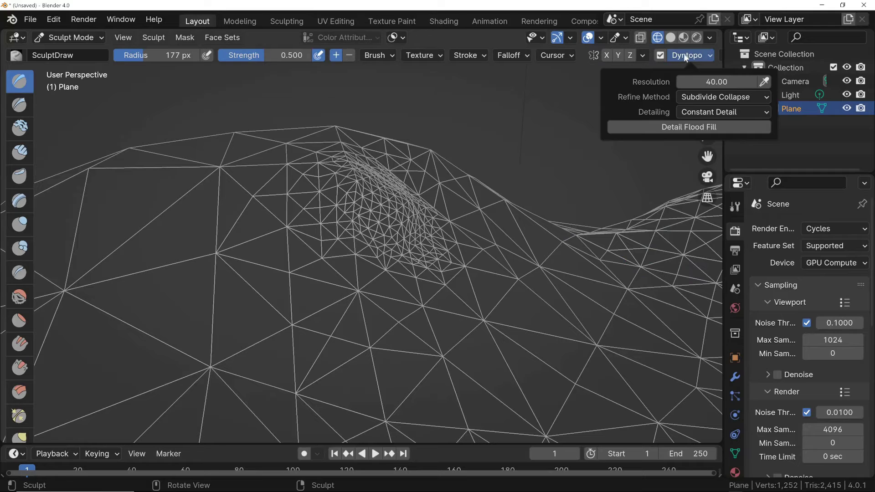
{"action": "left_click", "coordinate": [687, 112]}
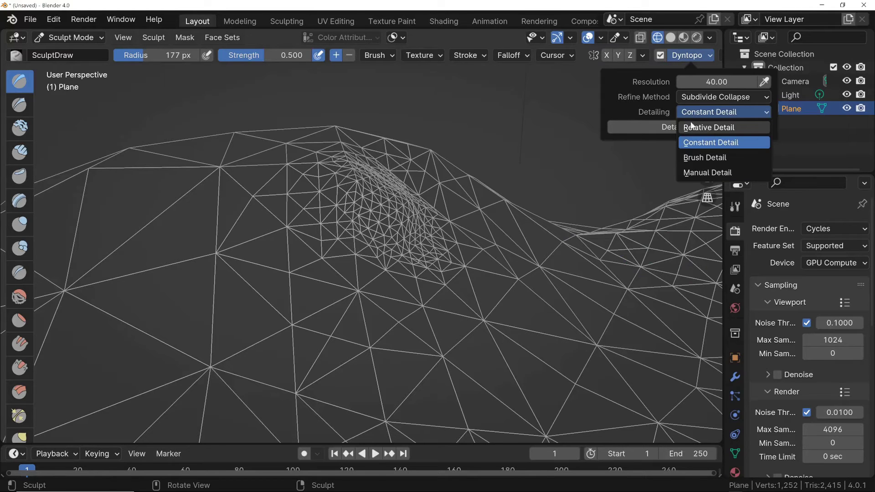
{"action": "left_click", "coordinate": [709, 128]}
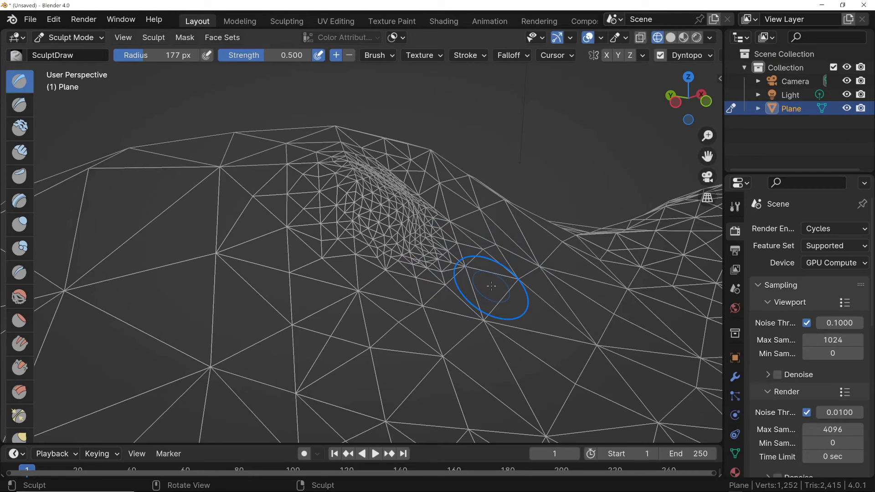
{"action": "scroll", "coordinate": [449, 275], "scroll_direction": "down", "scroll_amount": 8}
{"action": "mouse_move", "coordinate": [386, 285]}
{"action": "left_mouse_down"}
{"action": "mouse_move", "coordinate": [366, 280]}
{"action": "mouse_move", "coordinate": [394, 299]}
{"action": "mouse_move", "coordinate": [319, 288]}
{"action": "mouse_move", "coordinate": [390, 294]}
{"action": "mouse_move", "coordinate": [336, 290]}
{"action": "mouse_move", "coordinate": [348, 294]}
{"action": "left_mouse_up"}
{"action": "scroll", "coordinate": [352, 289], "scroll_direction": "up", "scroll_amount": 4}
{"action": "mouse_move", "coordinate": [410, 272]}
{"action": "left_mouse_down"}
{"action": "mouse_move", "coordinate": [368, 296]}
{"action": "mouse_move", "coordinate": [389, 301]}
{"action": "mouse_move", "coordinate": [428, 255]}
{"action": "mouse_move", "coordinate": [435, 271]}
{"action": "left_mouse_up"}
{"action": "scroll", "coordinate": [392, 297], "scroll_direction": "up", "scroll_amount": 3}
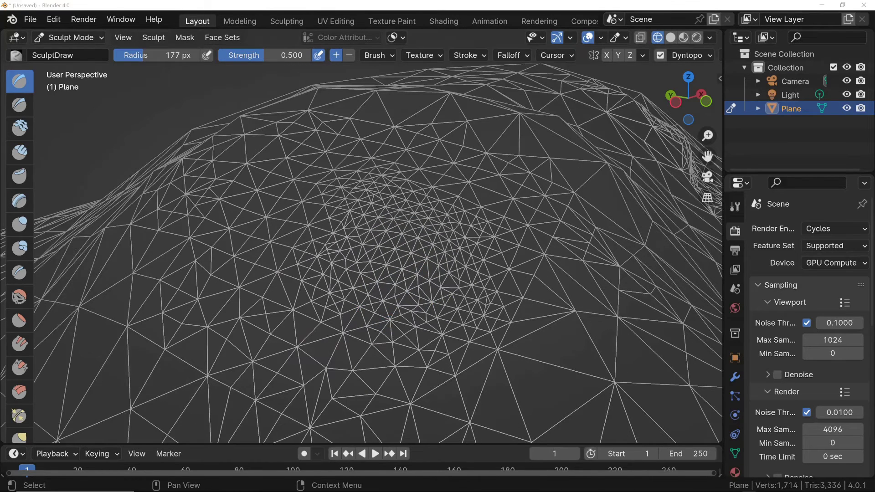
Step: Set the Dyntopo detail size to 6 px and sculpt over the mound at different zoom levels
{"action": "left_click", "coordinate": [683, 55]}
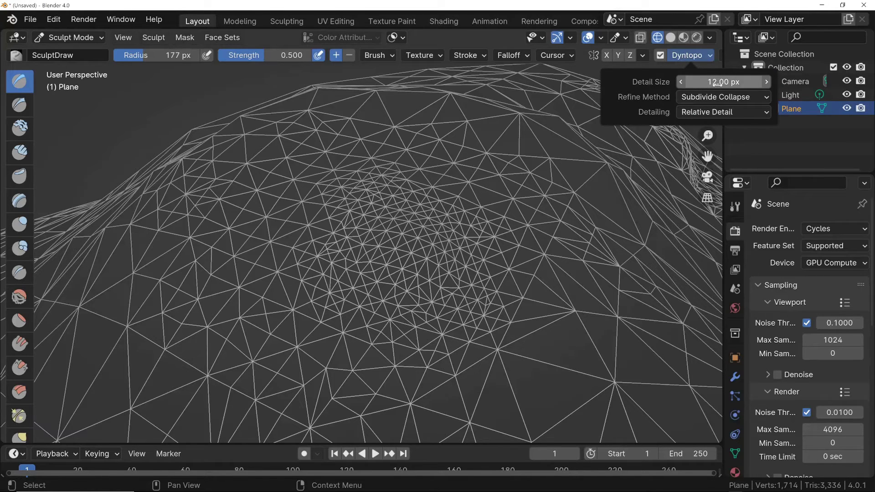
{"action": "left_click", "coordinate": [698, 84]}
{"action": "type", "text": "6"}
{"action": "key", "text": "Return"}
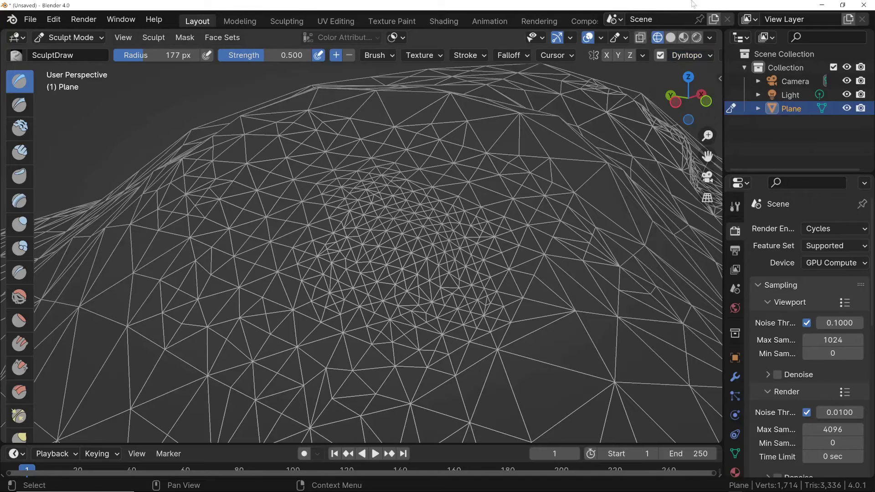
{"action": "left_click", "coordinate": [446, 247]}
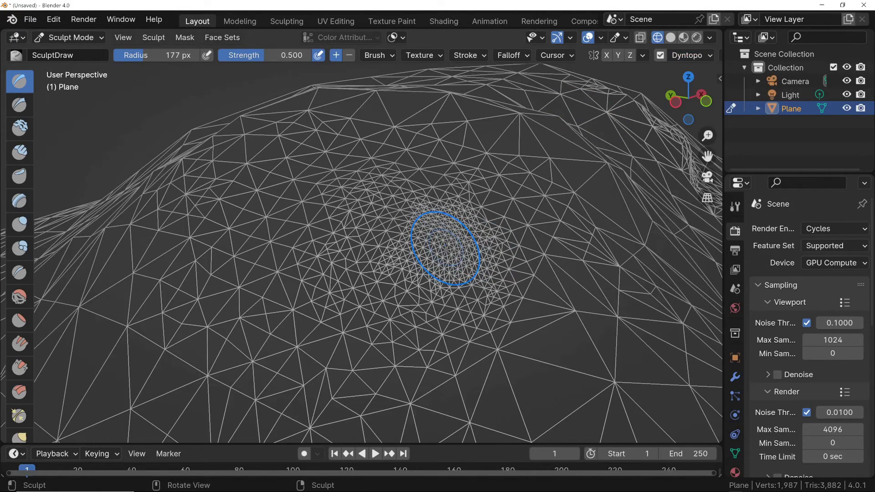
{"action": "scroll", "coordinate": [433, 246], "scroll_direction": "down", "scroll_amount": 6}
{"action": "left_click", "coordinate": [371, 274]}
{"action": "scroll", "coordinate": [373, 272], "scroll_direction": "up", "scroll_amount": 6}
{"action": "scroll", "coordinate": [372, 273], "scroll_direction": "up", "scroll_amount": 3}
{"action": "scroll", "coordinate": [425, 182], "scroll_direction": "down", "scroll_amount": 2}
{"action": "left_click_drag", "start_coordinate": [406, 237], "coordinate": [425, 231]}
{"action": "scroll", "coordinate": [426, 232], "scroll_direction": "down", "scroll_amount": 8}
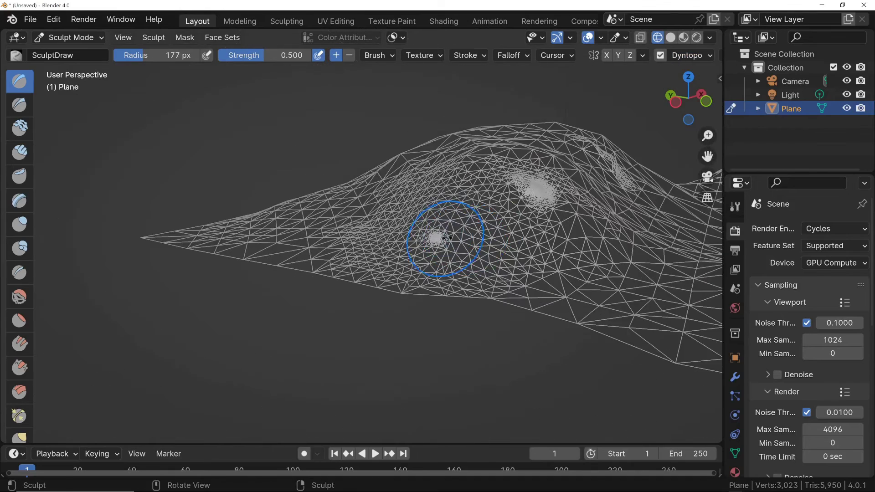
Step: Enlarge the brush radius and sculpt over the mound's left slope
{"action": "middle_click_drag", "start_coordinate": [478, 239], "coordinate": [507, 253]}
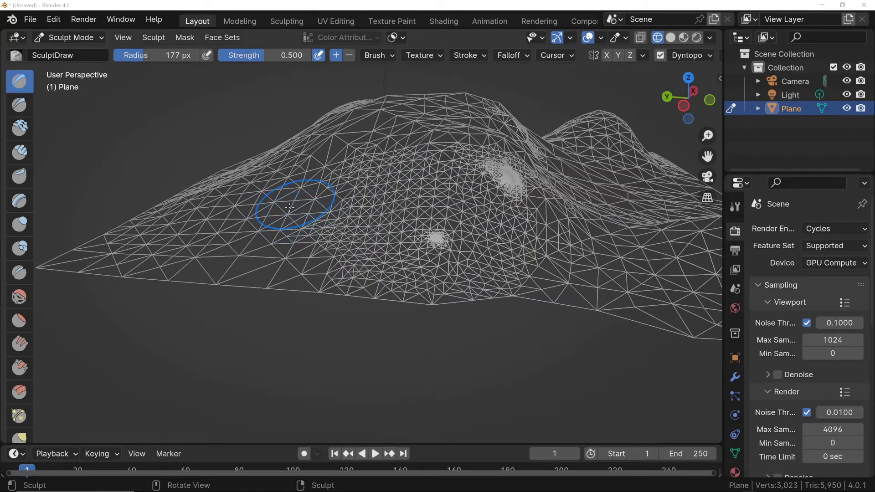
{"action": "middle_click_drag", "start_coordinate": [303, 205], "coordinate": [283, 147]}
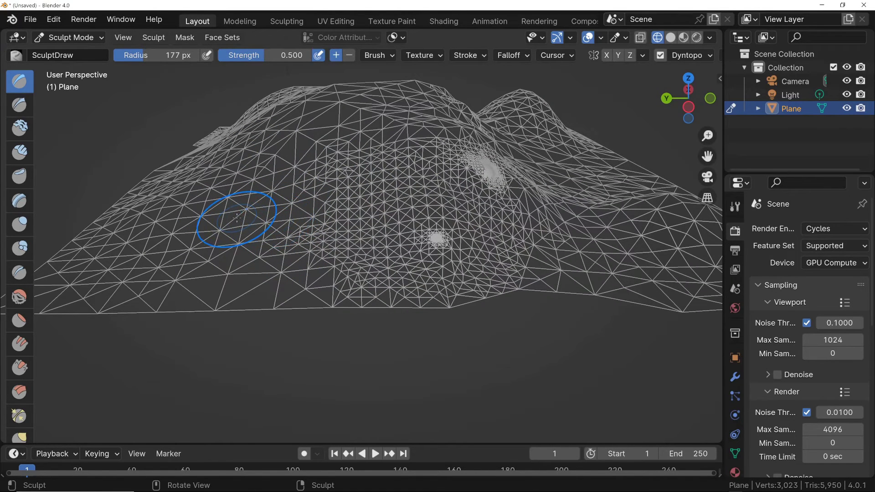
{"action": "key", "text": "f"}
{"action": "left_click", "coordinate": [352, 217]}
{"action": "mouse_move", "coordinate": [269, 203]}
{"action": "left_mouse_down"}
{"action": "mouse_move", "coordinate": [224, 214]}
{"action": "mouse_move", "coordinate": [242, 212]}
{"action": "left_mouse_up"}
Step: Set the brush radius to 225 px and sculpt over the dip on the mound's right side
{"action": "key", "text": "f"}
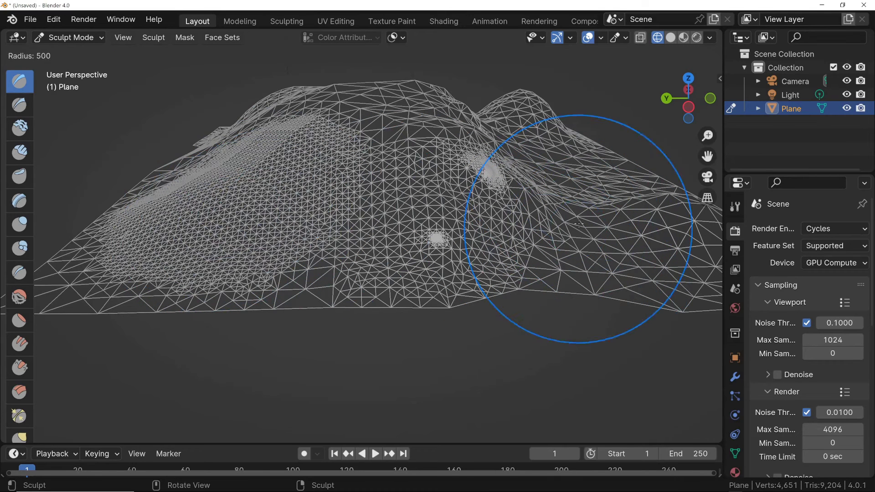
{"action": "left_click", "coordinate": [579, 224]}
{"action": "key", "text": "f"}
{"action": "left_click", "coordinate": [541, 243]}
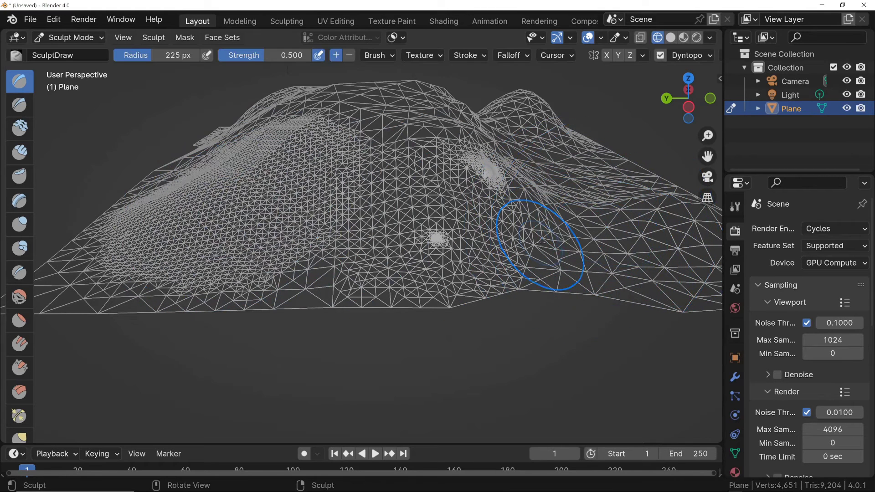
{"action": "left_click", "coordinate": [591, 224]}
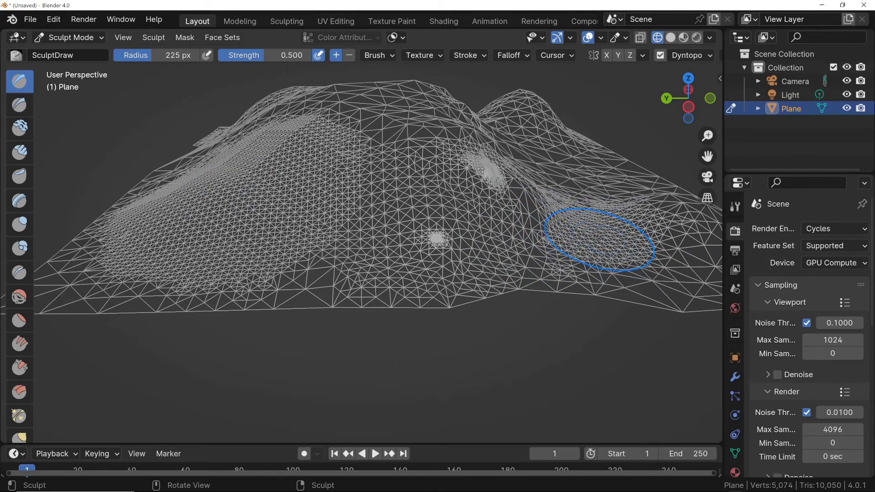
Step: Set the Dyntopo detailing method to Brush Detail and sculpt the middle of the mound with a 121 px brush at different zoom levels
{"action": "scroll", "coordinate": [587, 238], "scroll_direction": "up", "scroll_amount": 6}
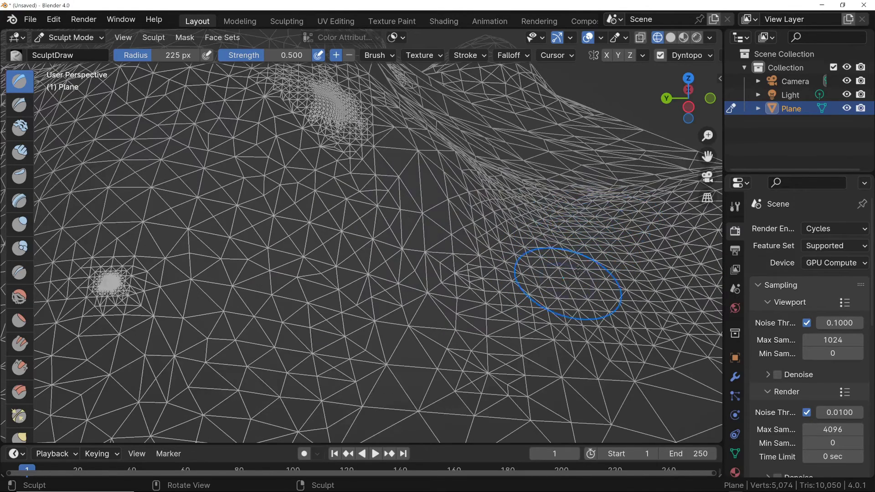
{"action": "left_click", "coordinate": [689, 55]}
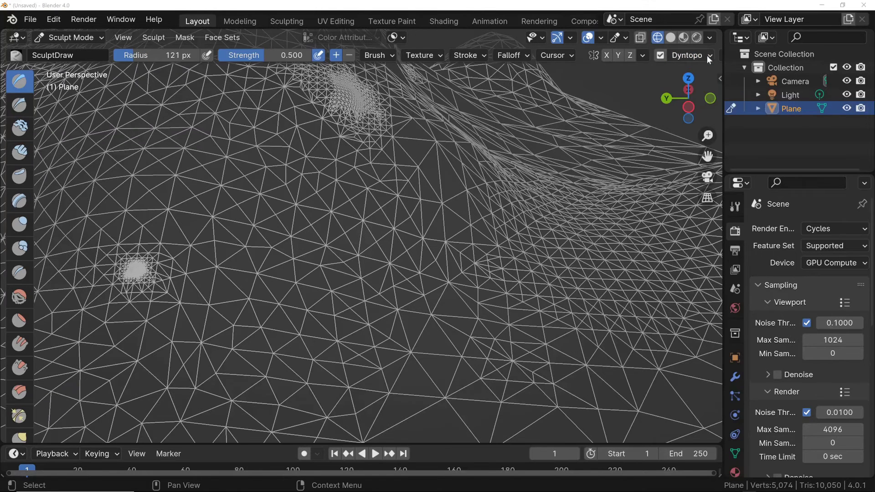
{"action": "left_click", "coordinate": [708, 55]}
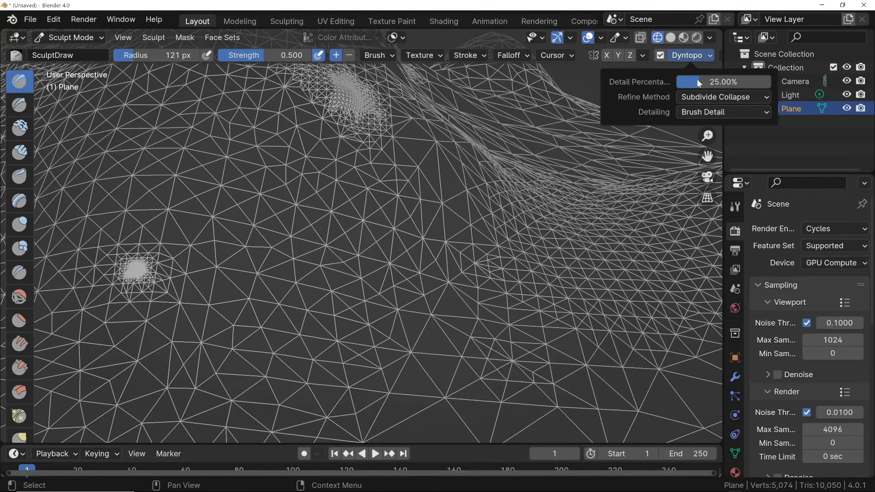
{"action": "left_click", "coordinate": [713, 111]}
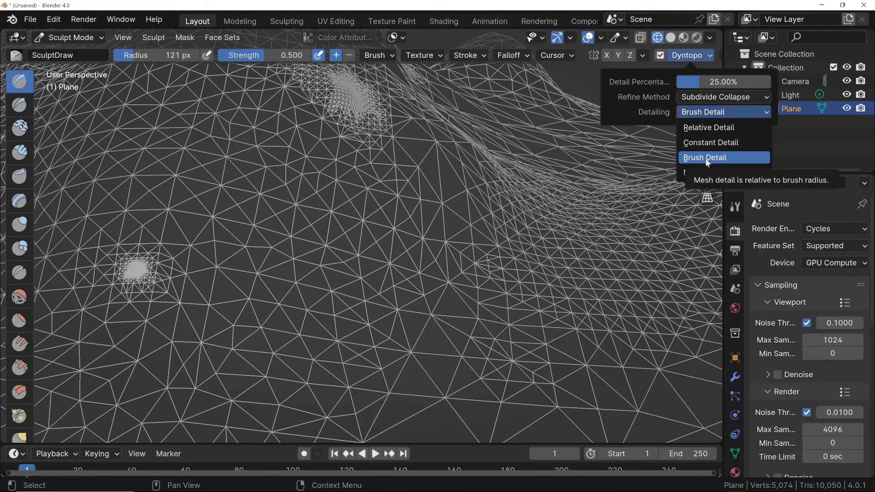
{"action": "middle_click_drag", "start_coordinate": [508, 176], "coordinate": [413, 179]}
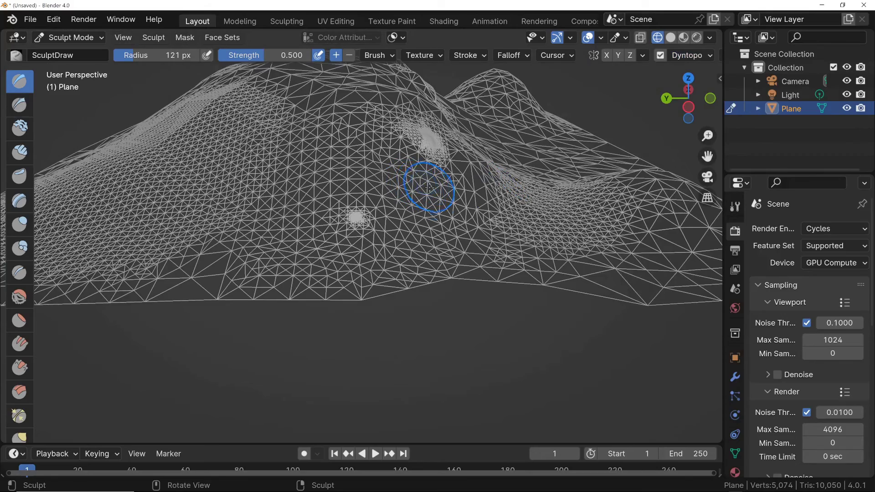
{"action": "scroll", "coordinate": [434, 194], "scroll_direction": "up", "scroll_amount": 6}
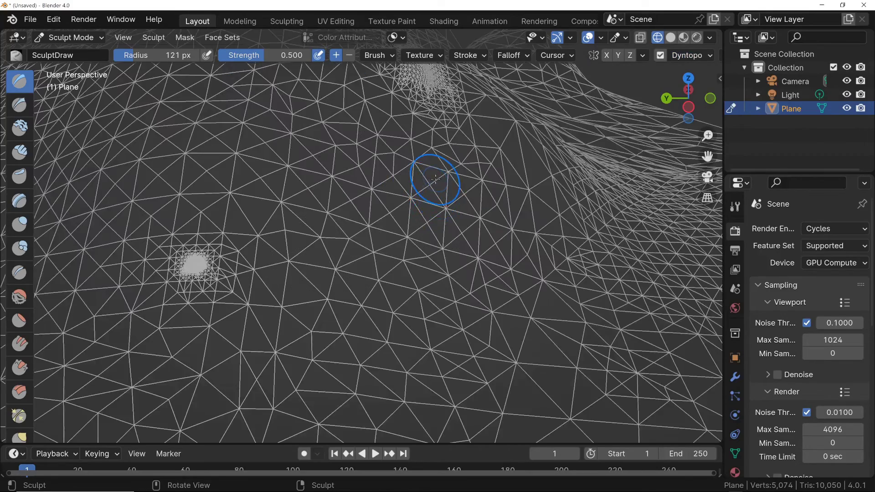
{"action": "mouse_move", "coordinate": [418, 197]}
{"action": "left_mouse_down"}
{"action": "mouse_move", "coordinate": [438, 200]}
{"action": "mouse_move", "coordinate": [412, 194]}
{"action": "left_mouse_up"}
{"action": "scroll", "coordinate": [410, 193], "scroll_direction": "down", "scroll_amount": 6}
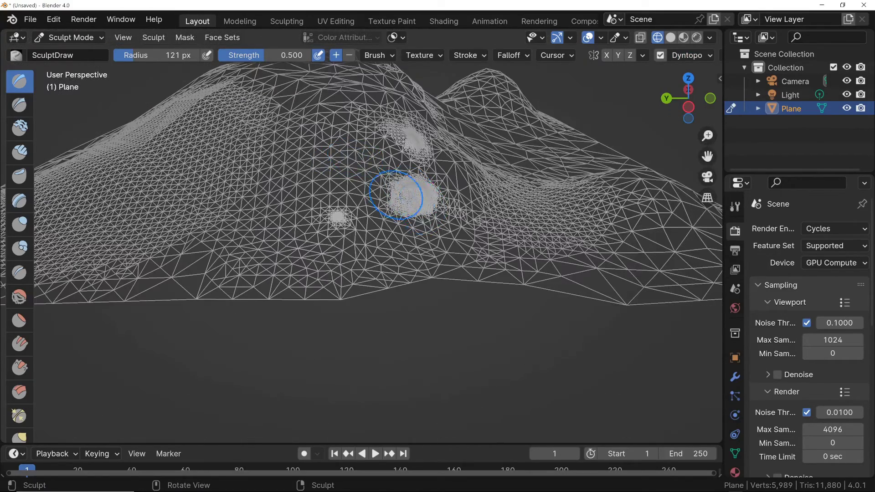
{"action": "scroll", "coordinate": [413, 196], "scroll_direction": "up", "scroll_amount": 7}
{"action": "scroll", "coordinate": [404, 197], "scroll_direction": "down", "scroll_amount": 4}
{"action": "mouse_move", "coordinate": [365, 157]}
{"action": "left_mouse_down"}
{"action": "mouse_move", "coordinate": [326, 147]}
{"action": "mouse_move", "coordinate": [306, 166]}
{"action": "left_mouse_up"}
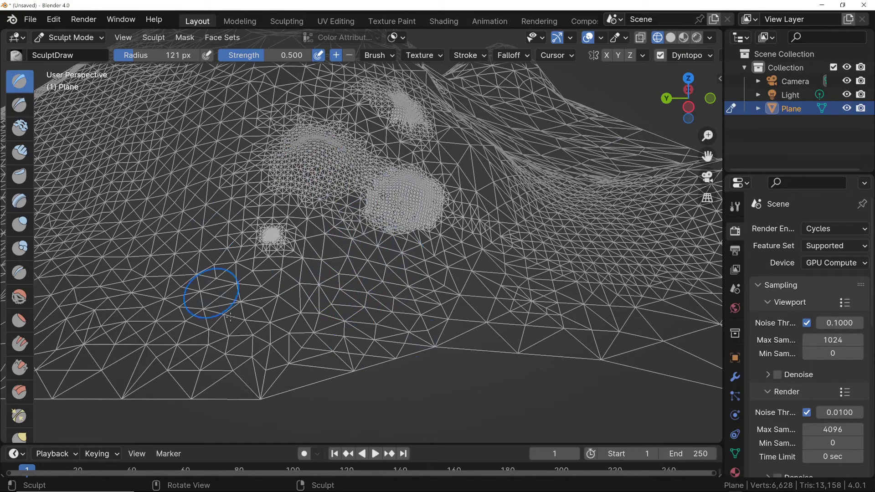
Step: Sculpt over the mound's lower front with an enlarged brush and reduce the brush radius to 143 px
{"action": "key", "text": "f"}
{"action": "left_click", "coordinate": [398, 295]}
{"action": "mouse_move", "coordinate": [366, 293]}
{"action": "left_mouse_down"}
{"action": "mouse_move", "coordinate": [325, 299]}
{"action": "mouse_move", "coordinate": [355, 286]}
{"action": "mouse_move", "coordinate": [283, 264]}
{"action": "left_mouse_up"}
{"action": "key", "text": "f"}
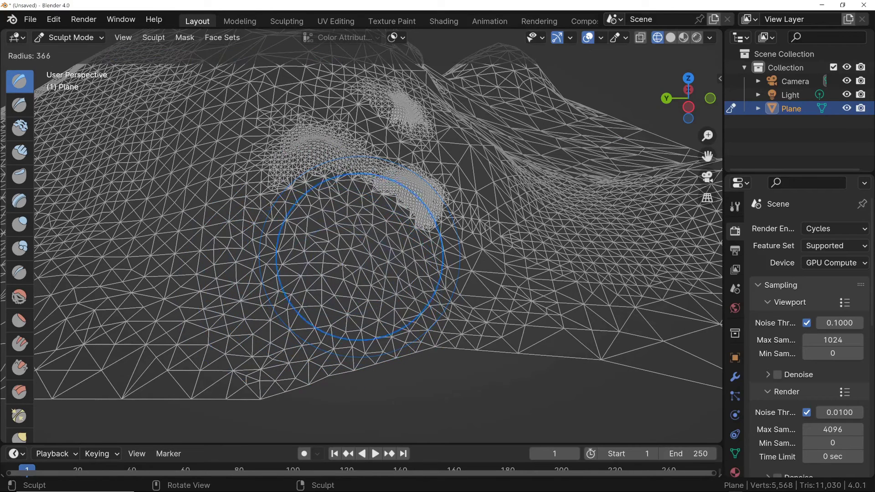
{"action": "left_click", "coordinate": [293, 288]}
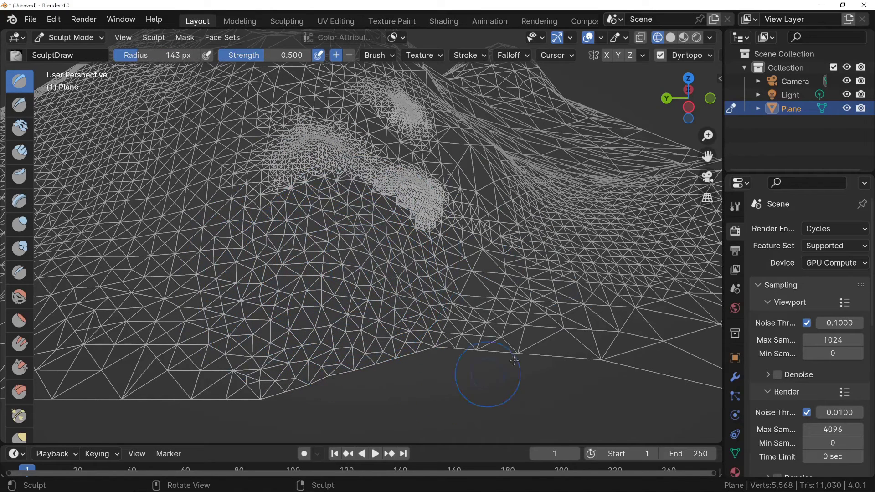
Step: Sculpt the mound's lower front at two zoom levels and the slope to its right with the 143 px brush
{"action": "left_click_drag", "start_coordinate": [319, 319], "coordinate": [372, 258]}
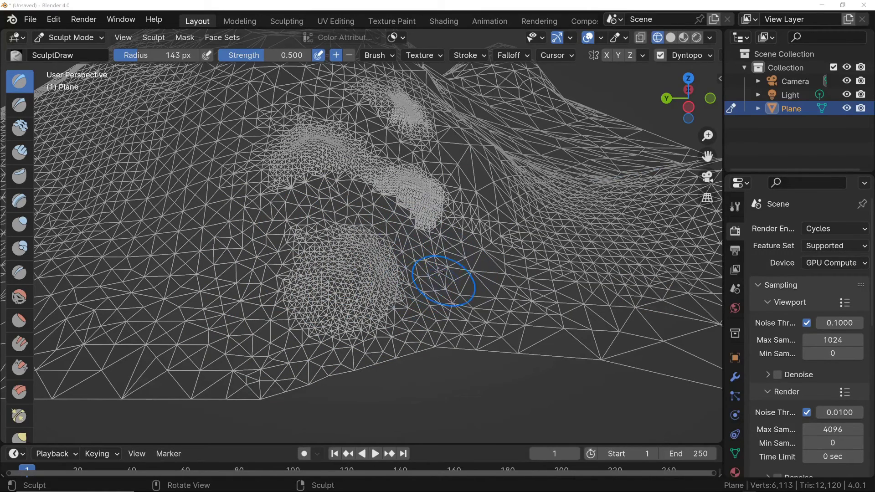
{"action": "scroll", "coordinate": [405, 270], "scroll_direction": "up", "scroll_amount": 2}
{"action": "left_click_drag", "start_coordinate": [434, 256], "coordinate": [386, 300]}
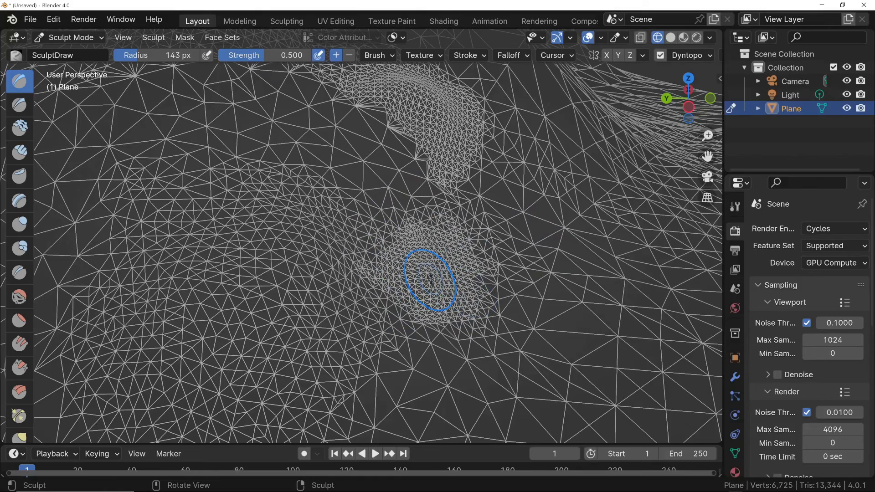
{"action": "scroll", "coordinate": [492, 271], "scroll_direction": "down", "scroll_amount": 3}
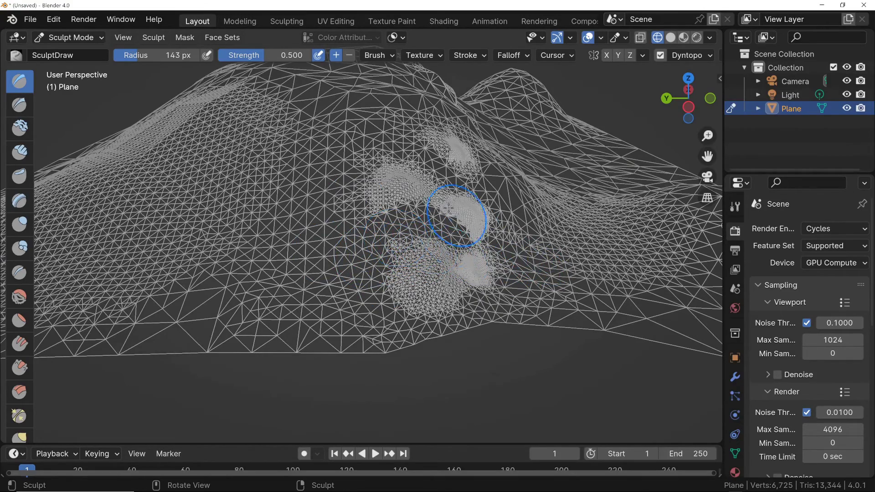
{"action": "middle_click_drag", "start_coordinate": [517, 225], "coordinate": [298, 278]}
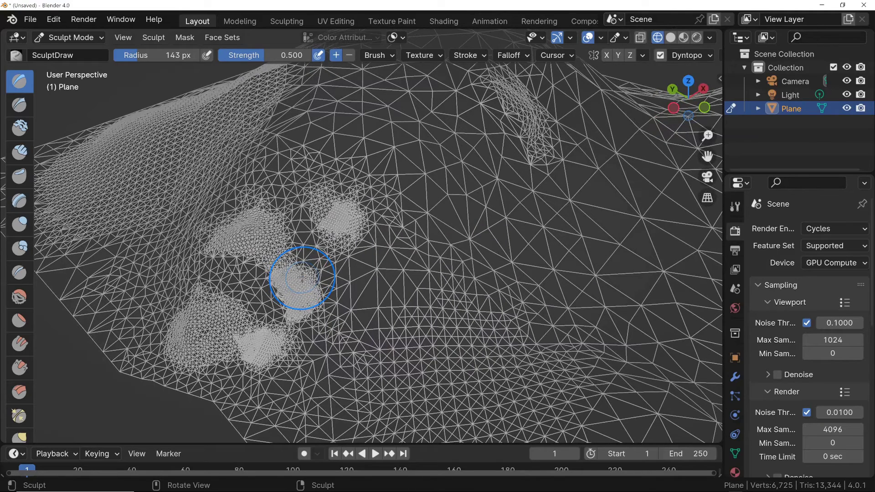
{"action": "mouse_move", "coordinate": [588, 217]}
{"action": "left_mouse_down"}
{"action": "mouse_move", "coordinate": [529, 201]}
{"action": "mouse_move", "coordinate": [629, 324]}
{"action": "mouse_move", "coordinate": [597, 195]}
{"action": "left_mouse_up"}
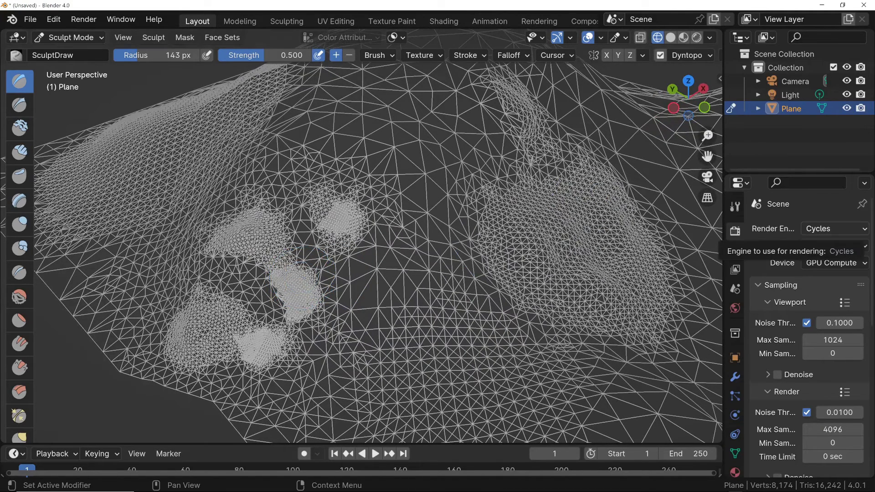
Step: Set the Dyntopo detailing method to Manual Detail and sculpt over the coarse area between the dense patches
{"action": "left_click", "coordinate": [702, 57]}
{"action": "left_click", "coordinate": [709, 113]}
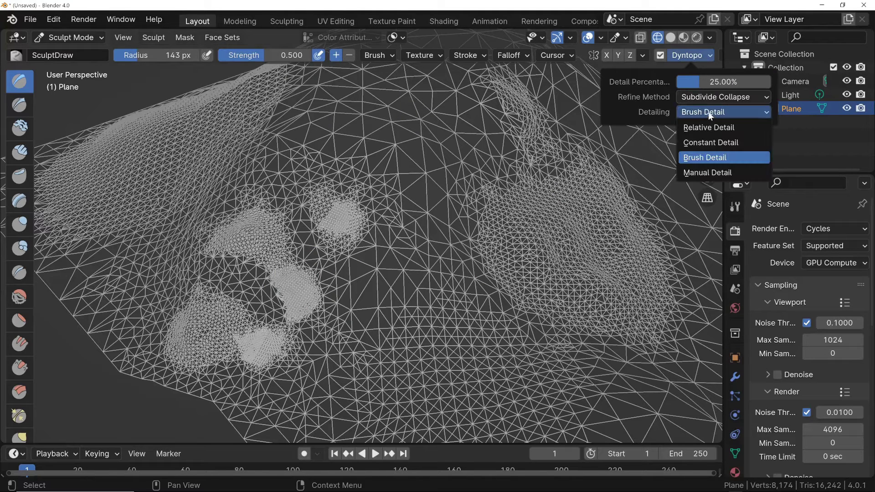
{"action": "left_click", "coordinate": [703, 173]}
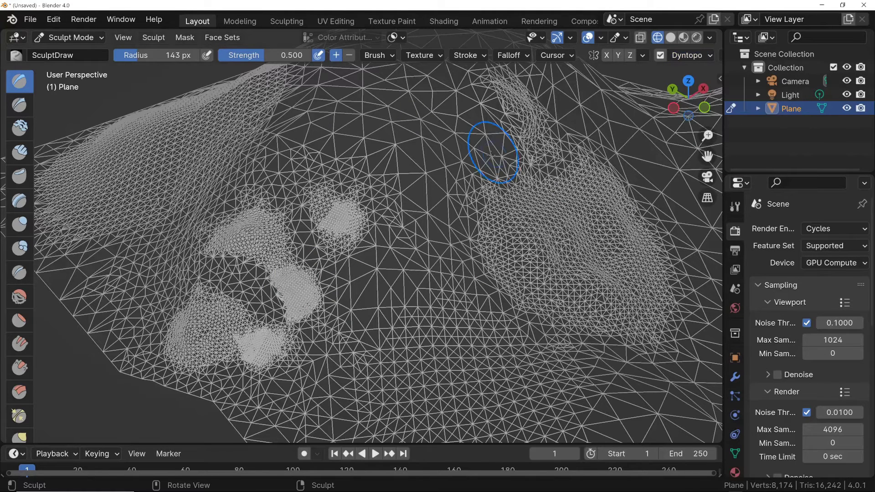
{"action": "mouse_move", "coordinate": [442, 154]}
{"action": "left_mouse_down"}
{"action": "mouse_move", "coordinate": [378, 228]}
{"action": "mouse_move", "coordinate": [402, 264]}
{"action": "mouse_move", "coordinate": [464, 178]}
{"action": "mouse_move", "coordinate": [456, 191]}
{"action": "left_mouse_up"}
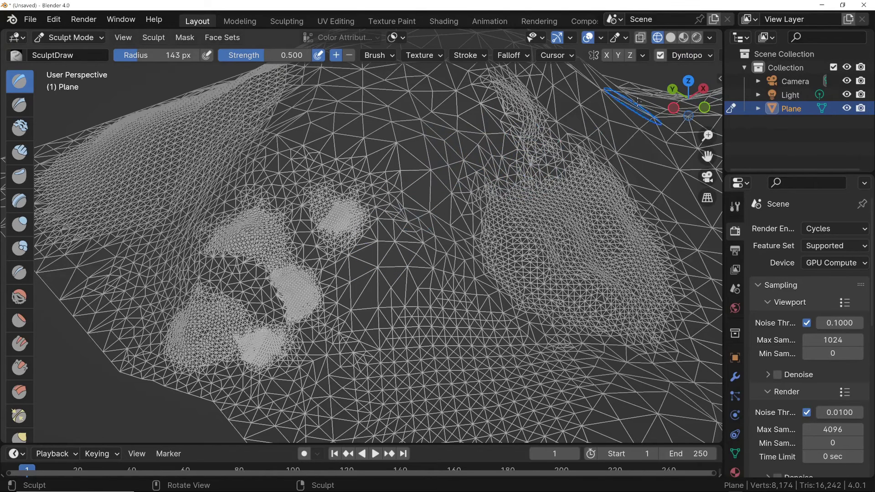
Step: Apply Detail Flood Fill to the whole mesh at a resolution of 20
{"action": "left_click", "coordinate": [689, 60]}
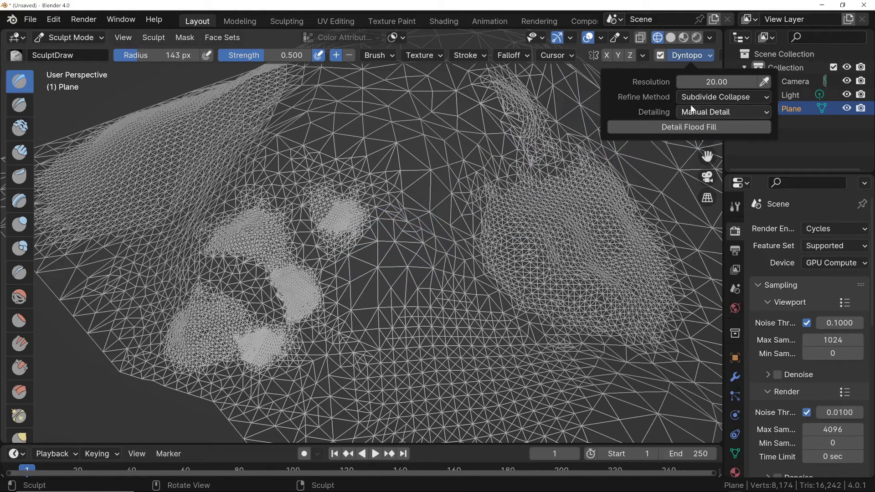
{"action": "left_click", "coordinate": [701, 55]}
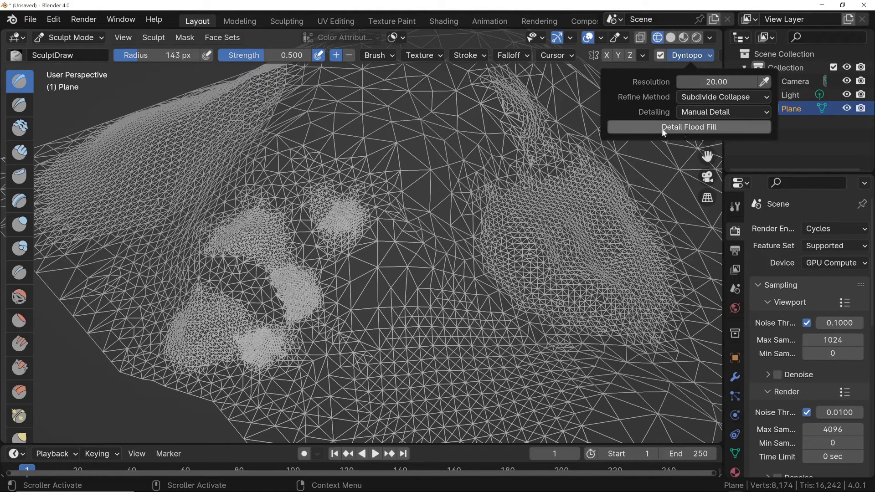
{"action": "left_click", "coordinate": [676, 128]}
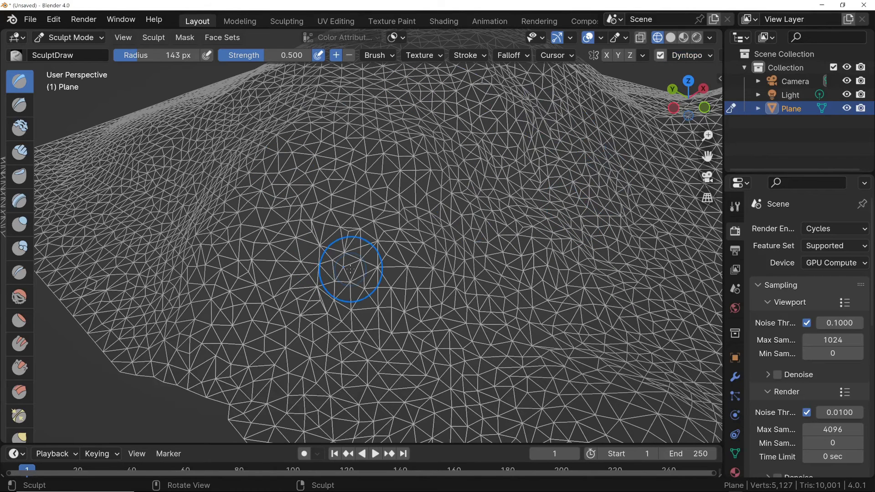
Step: Set the Dyntopo resolution to 10 and flood fill the mesh detail again
{"action": "left_click", "coordinate": [689, 58]}
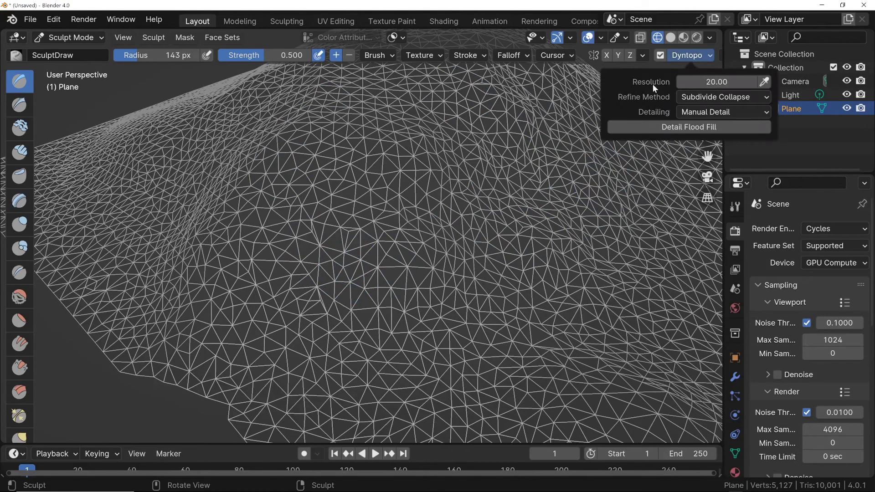
{"action": "left_click", "coordinate": [711, 82]}
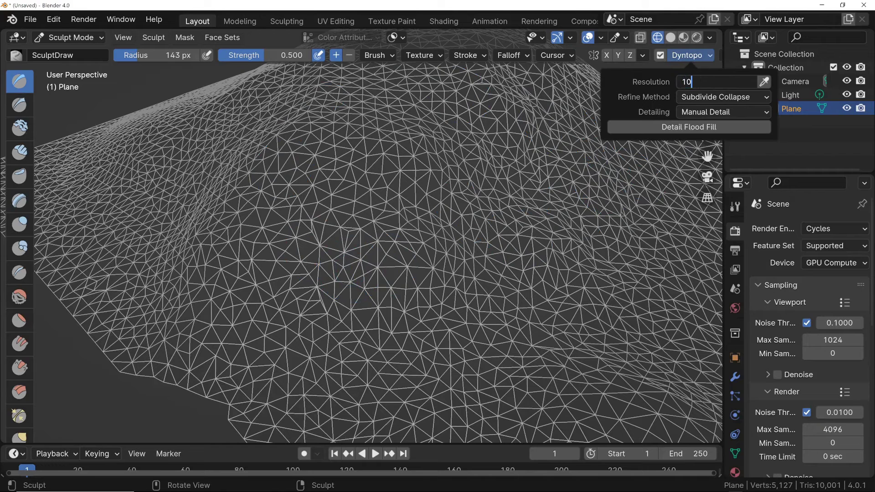
{"action": "left_click", "coordinate": [711, 81]}
{"action": "type", "text": "10"}
{"action": "key", "text": "Return"}
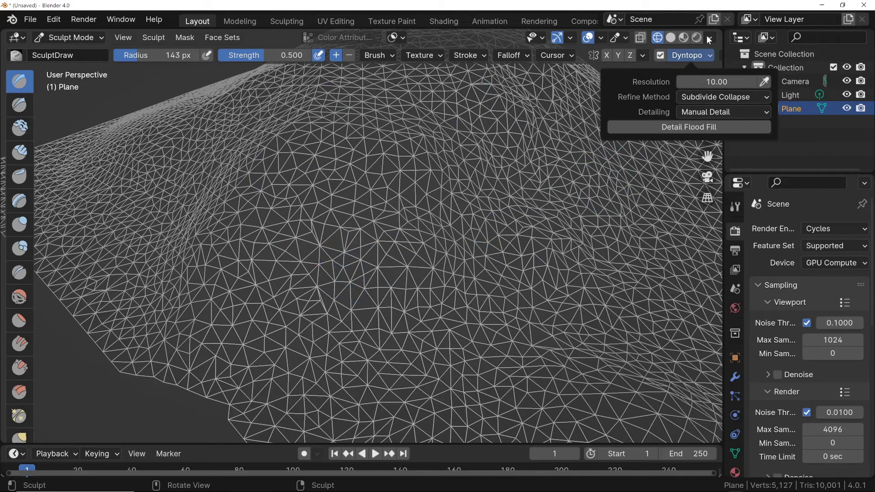
{"action": "left_click", "coordinate": [705, 129]}
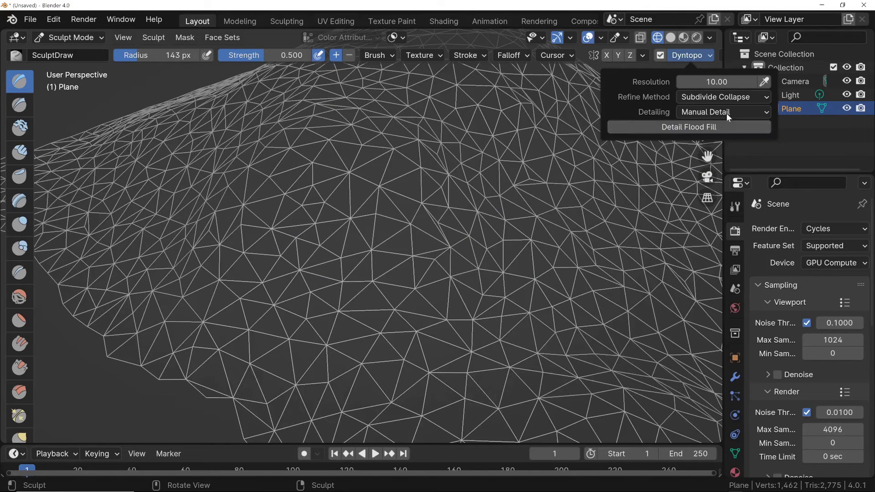
Step: Set the Dyntopo detailing method to Relative Detail, and try and undo a stroke on the mound's right slope
{"action": "left_click", "coordinate": [695, 56]}
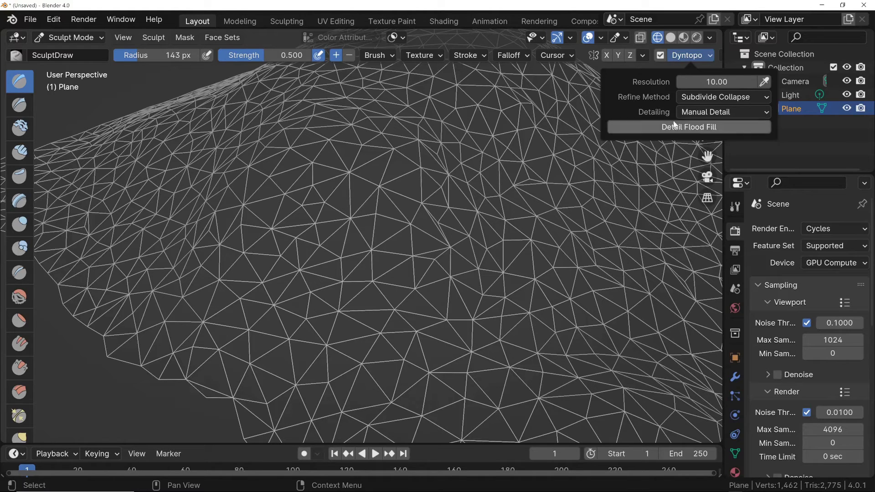
{"action": "left_click", "coordinate": [705, 112]}
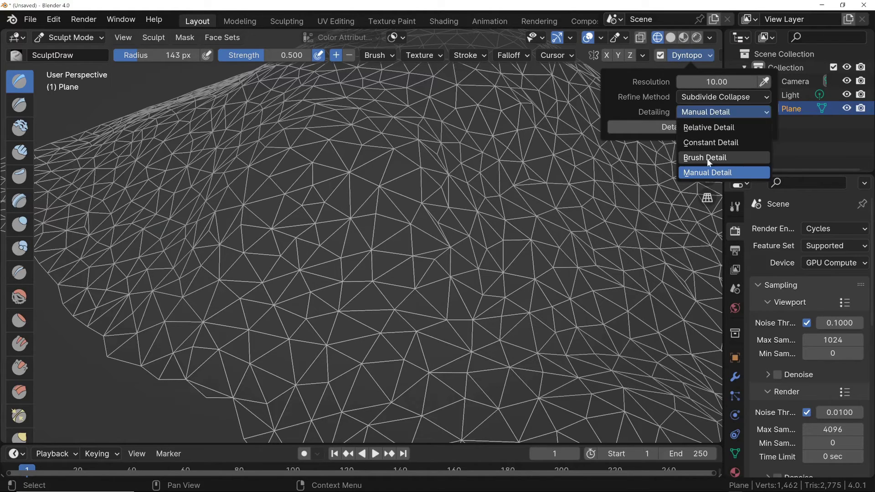
{"action": "left_click", "coordinate": [713, 129]}
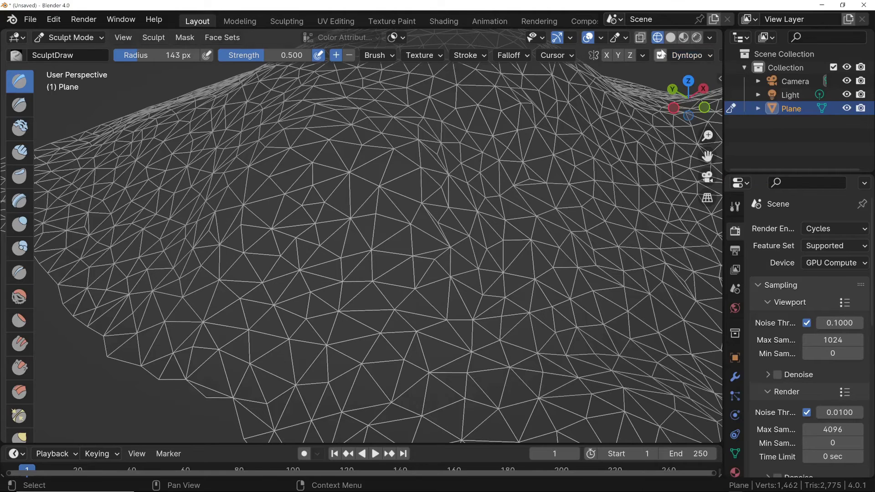
{"action": "left_click", "coordinate": [695, 55]}
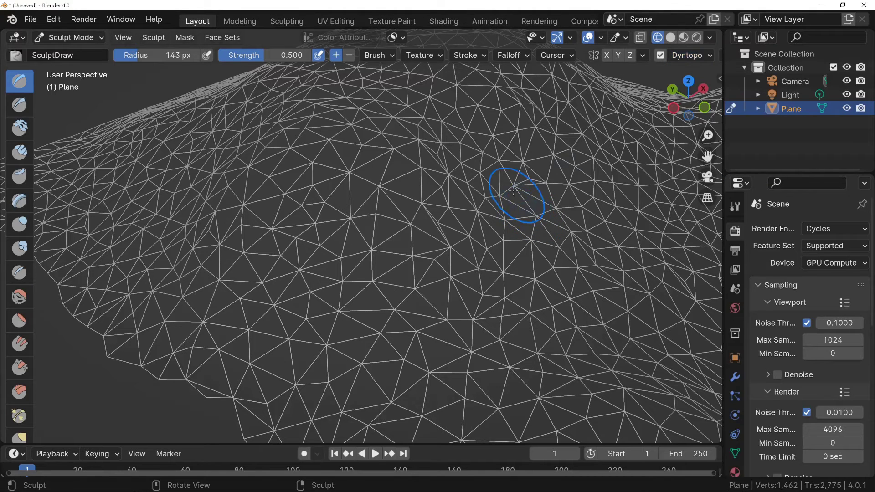
{"action": "left_click_drag", "start_coordinate": [514, 186], "coordinate": [520, 192]}
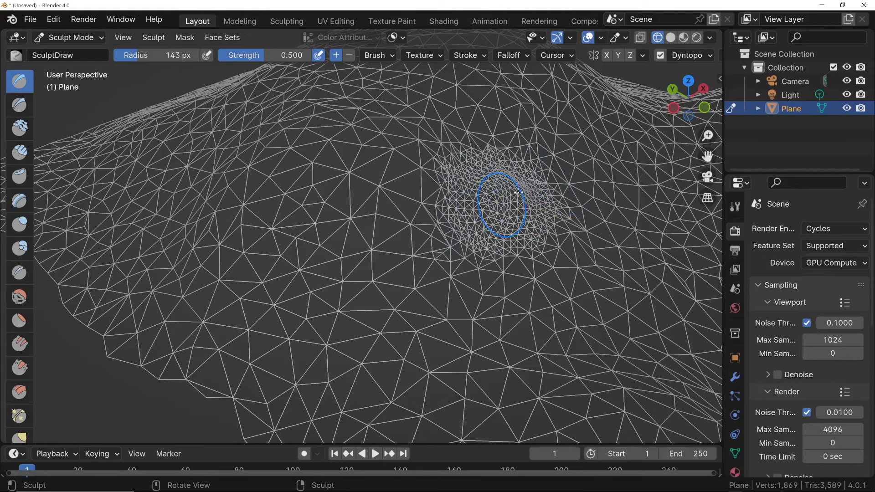
{"action": "key", "text": "ctrl+z"}
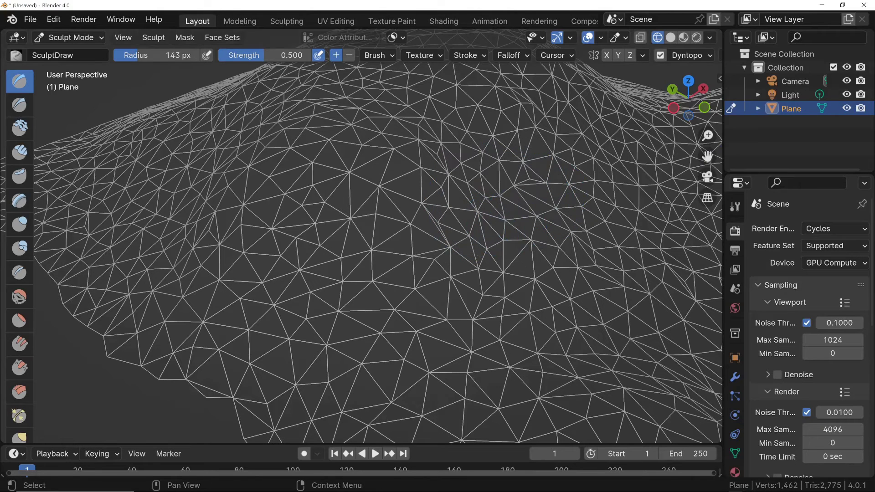
Step: Set the Dyntopo detail size to 30 px and sculpt over the upper middle of the mound
{"action": "left_click", "coordinate": [689, 55]}
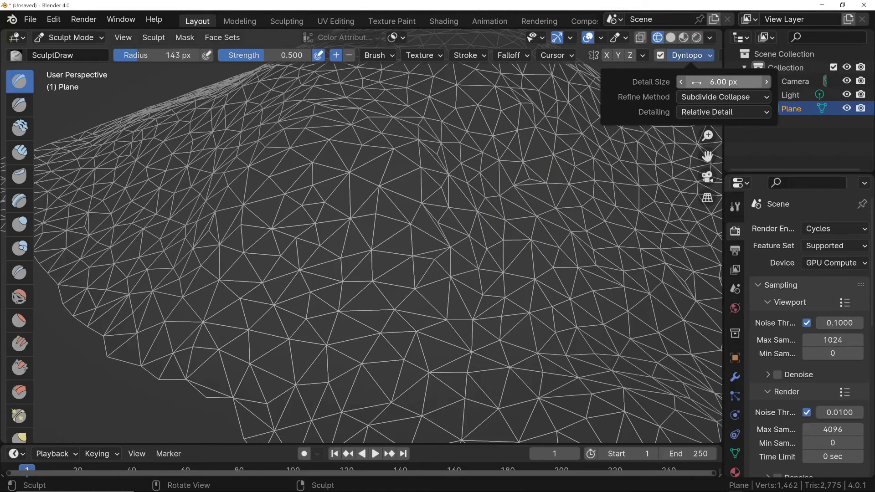
{"action": "left_click", "coordinate": [718, 82]}
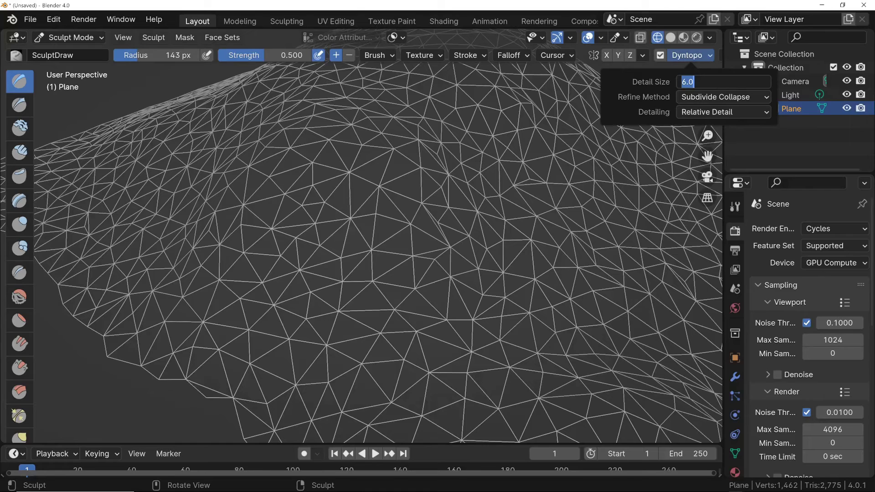
{"action": "key", "text": "Return"}
{"action": "mouse_move", "coordinate": [499, 176]}
{"action": "left_mouse_down"}
{"action": "mouse_move", "coordinate": [459, 180]}
{"action": "mouse_move", "coordinate": [449, 219]}
{"action": "left_mouse_up"}
Step: Set the detail size to 50 px and the brush radius to 500 px, and sculpt over the middle of the mound
{"action": "left_click", "coordinate": [699, 59]}
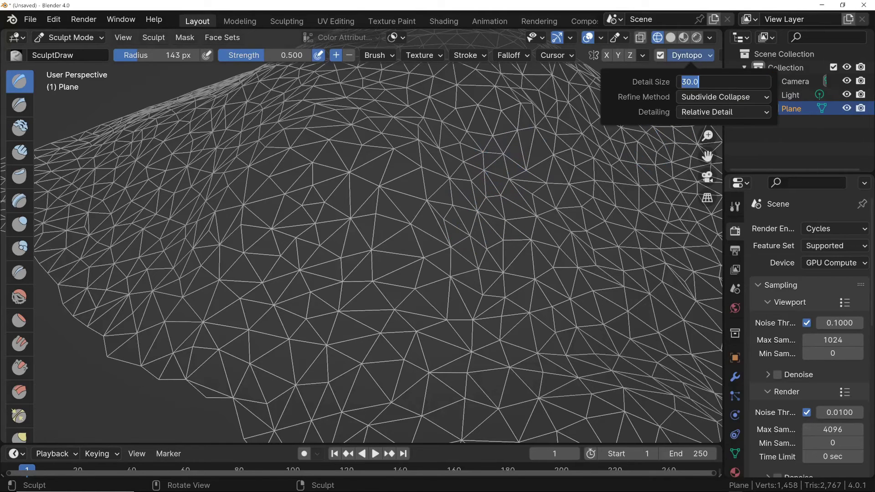
{"action": "key", "text": "f"}
{"action": "left_click", "coordinate": [531, 250]}
{"action": "mouse_move", "coordinate": [532, 250]}
{"action": "left_mouse_down"}
{"action": "mouse_move", "coordinate": [452, 296]}
{"action": "mouse_move", "coordinate": [543, 201]}
{"action": "left_mouse_up"}
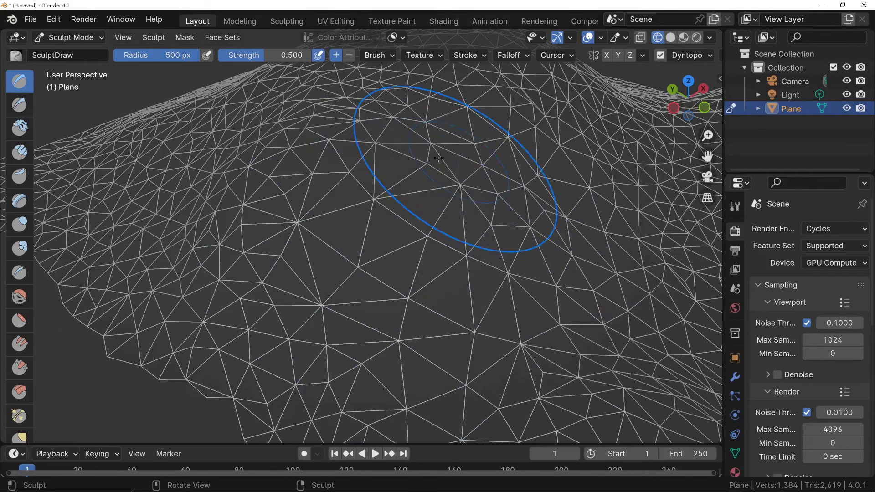
Step: Set the Dyntopo detail size to 100 px and sculpt over the mound's centre with the 500 px brush
{"action": "left_click", "coordinate": [699, 56]}
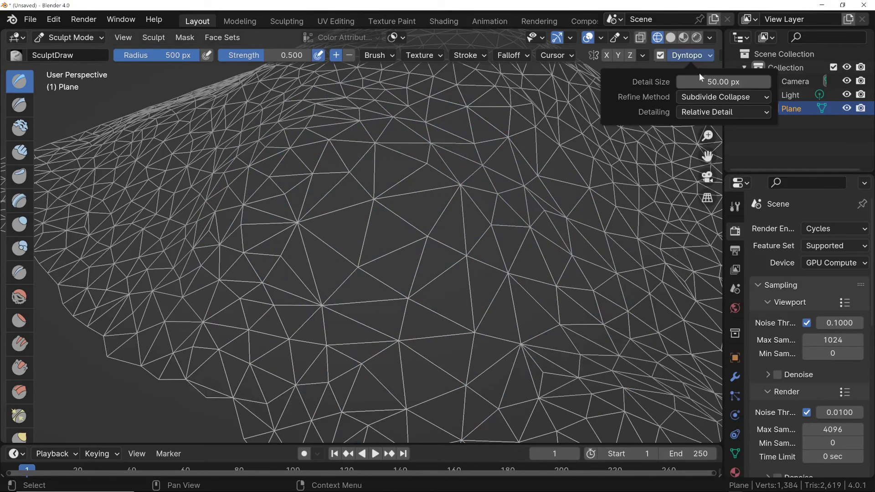
{"action": "left_click", "coordinate": [724, 82]}
{"action": "type", "text": "10"}
{"action": "key", "text": "Return"}
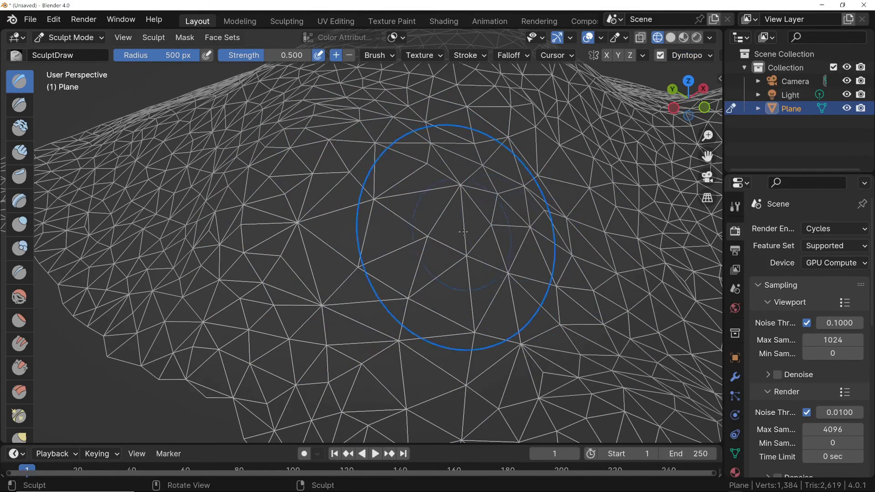
{"action": "left_click_drag", "start_coordinate": [440, 218], "coordinate": [538, 258]}
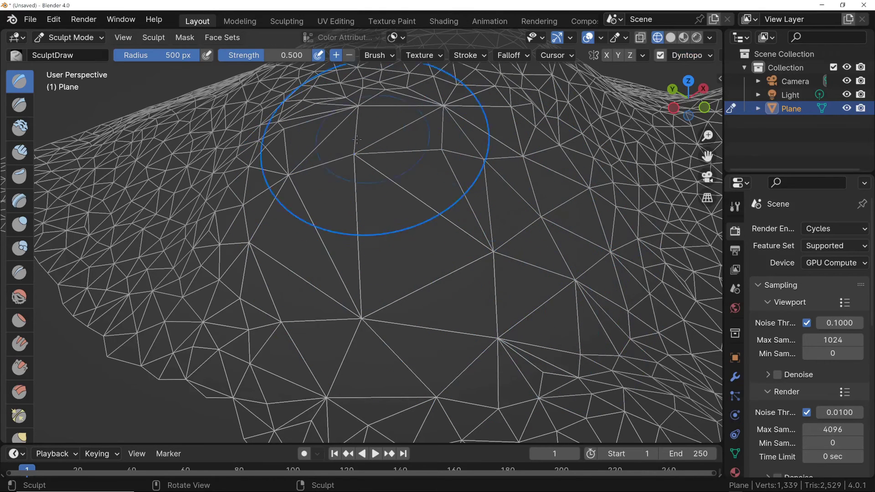
Step: Set the Dyntopo refine method to Subdivide Edges and sculpt over the dense mesh on the mound's left slope
{"action": "left_click", "coordinate": [698, 56]}
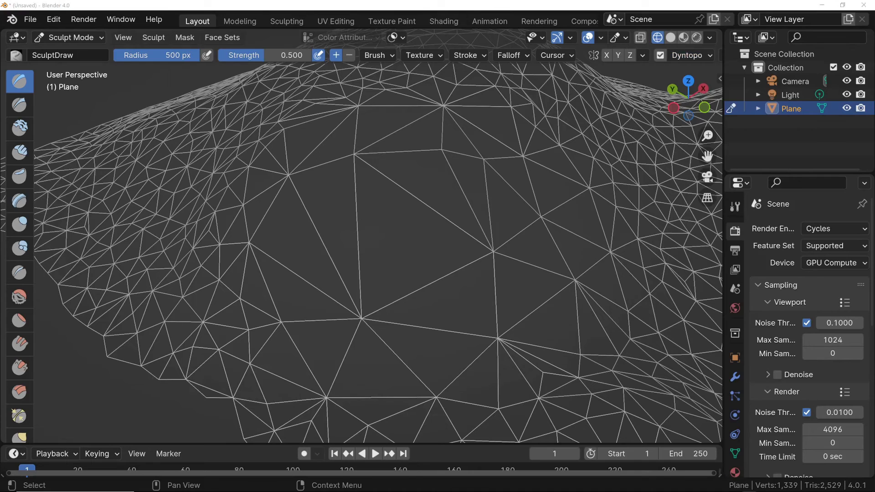
{"action": "left_click", "coordinate": [691, 57]}
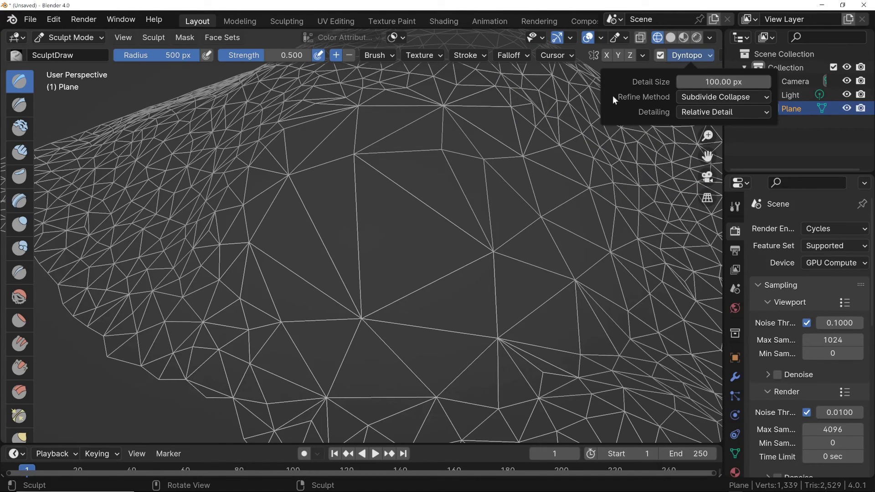
{"action": "left_click", "coordinate": [700, 98]}
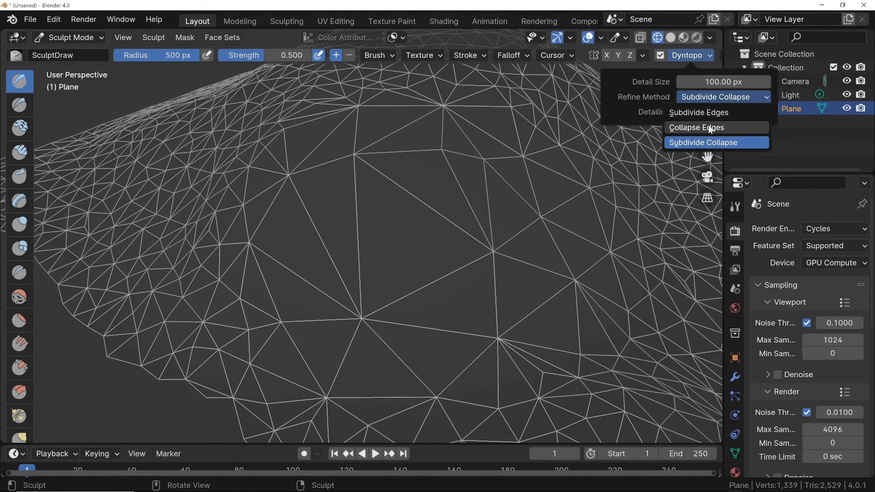
{"action": "left_click", "coordinate": [704, 114]}
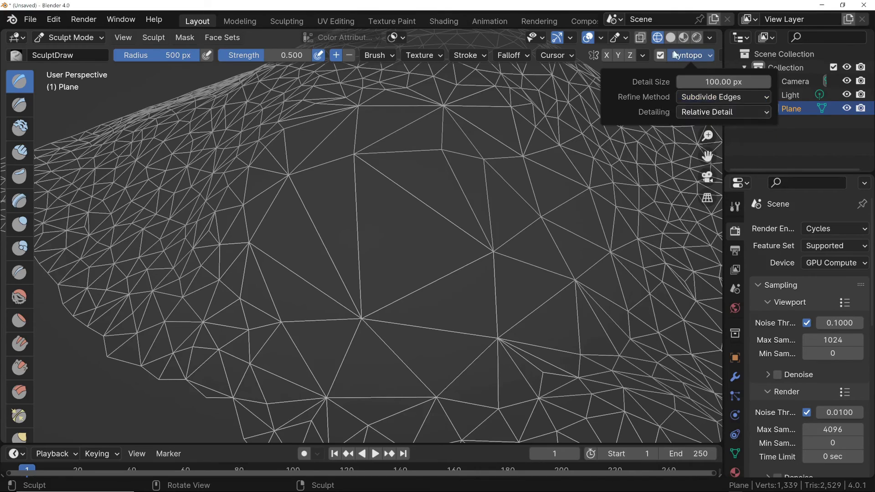
{"action": "middle_click_drag", "start_coordinate": [415, 175], "coordinate": [411, 151]}
{"action": "left_click", "coordinate": [687, 56]}
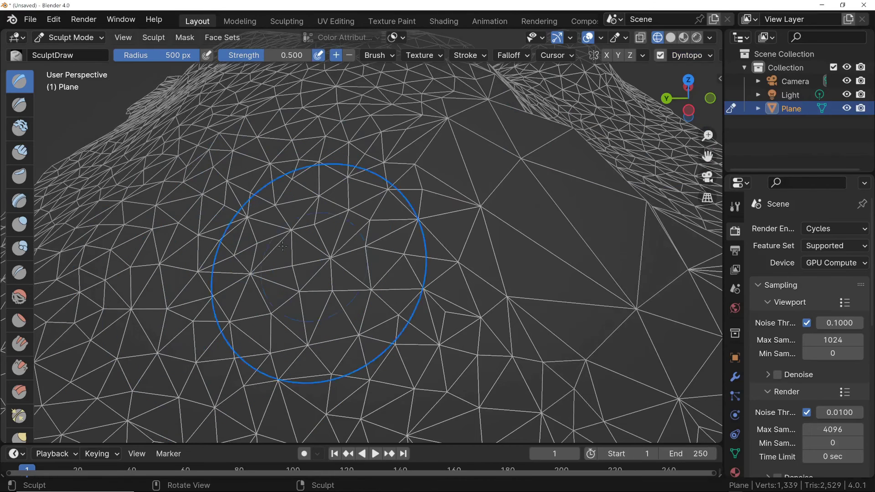
{"action": "mouse_move", "coordinate": [283, 246]}
{"action": "left_mouse_down"}
{"action": "mouse_move", "coordinate": [265, 230]}
{"action": "mouse_move", "coordinate": [347, 292]}
{"action": "mouse_move", "coordinate": [264, 292]}
{"action": "mouse_move", "coordinate": [246, 269]}
{"action": "mouse_move", "coordinate": [271, 269]}
{"action": "left_mouse_up"}
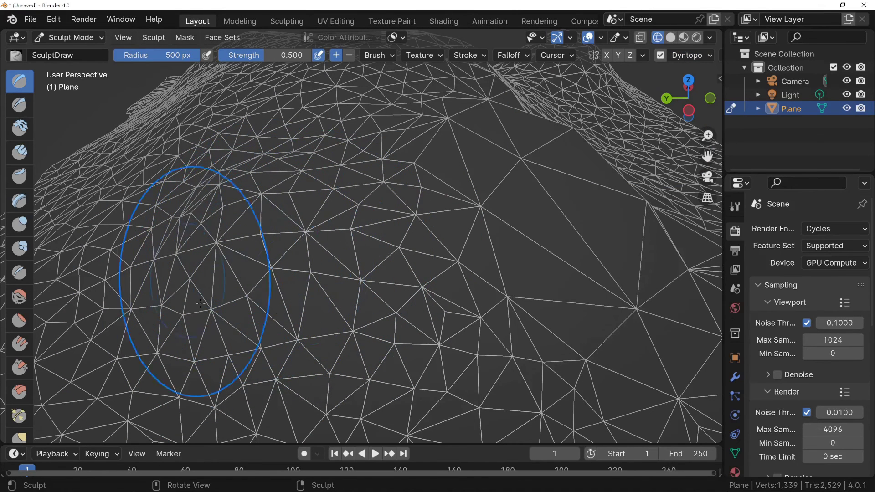
Step: Set the Dyntopo refine method to Subdivide Collapse and sculpt over the dense mesh on the mound's left slope
{"action": "left_click", "coordinate": [699, 55]}
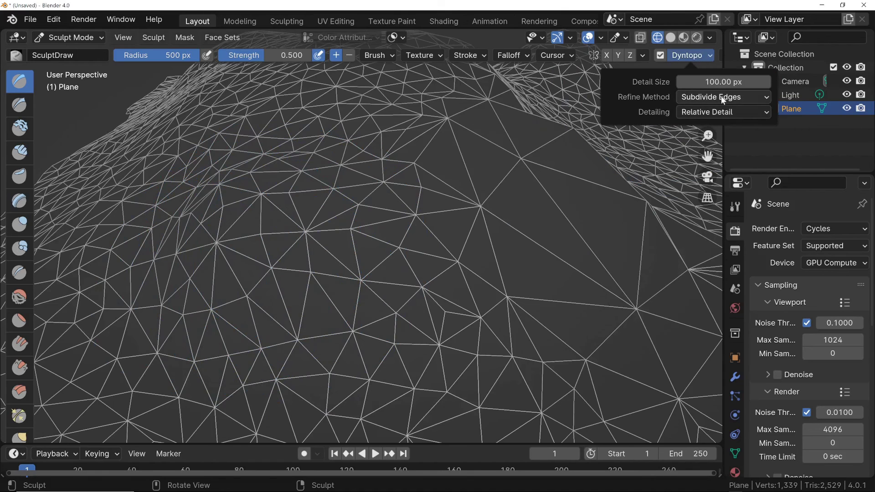
{"action": "left_click", "coordinate": [725, 111]}
{"action": "left_click", "coordinate": [699, 97]}
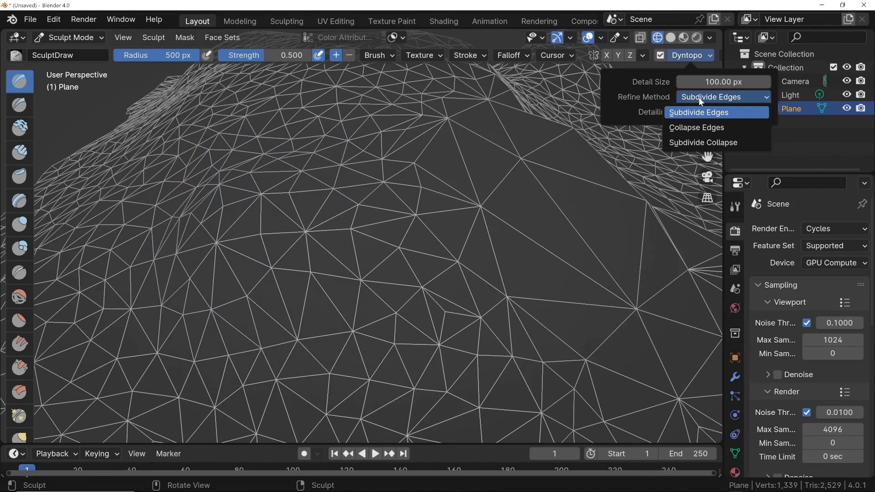
{"action": "left_click", "coordinate": [701, 142]}
{"action": "mouse_move", "coordinate": [333, 155]}
{"action": "left_mouse_down"}
{"action": "mouse_move", "coordinate": [319, 274]}
{"action": "mouse_move", "coordinate": [207, 260]}
{"action": "left_mouse_up"}
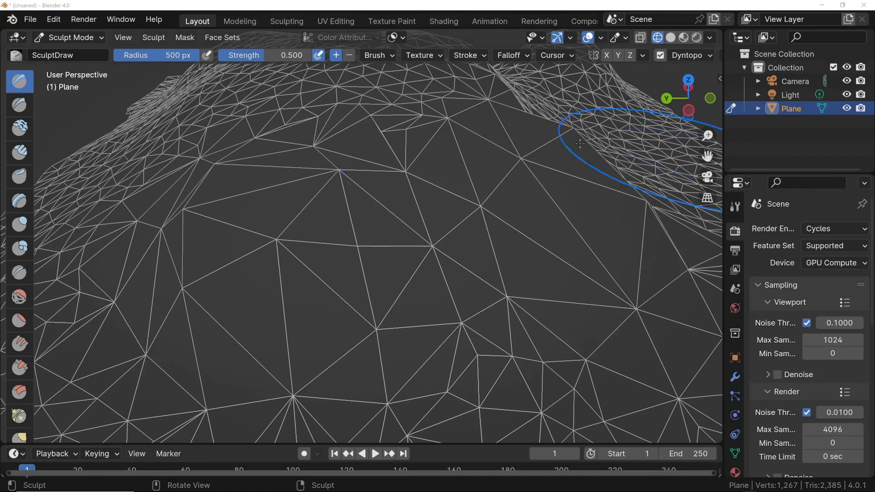
Step: Set the Dyntopo detail size to 20 px and sculpt short strokes over the right side of the mound's front at different viewing distances
{"action": "scroll", "coordinate": [455, 180], "scroll_direction": "down", "scroll_amount": 5}
{"action": "left_click_drag", "start_coordinate": [454, 180], "coordinate": [454, 208]}
{"action": "middle_click_drag", "start_coordinate": [474, 202], "coordinate": [448, 197]}
{"action": "scroll", "coordinate": [448, 198], "scroll_direction": "up", "scroll_amount": 3}
{"action": "mouse_move", "coordinate": [448, 198]}
{"action": "left_mouse_down"}
{"action": "mouse_move", "coordinate": [456, 227]}
{"action": "mouse_move", "coordinate": [449, 214]}
{"action": "left_mouse_up"}
{"action": "scroll", "coordinate": [447, 205], "scroll_direction": "up", "scroll_amount": 3}
{"action": "left_click_drag", "start_coordinate": [447, 206], "coordinate": [471, 197]}
Step: Sculpt over the left side of the mound's front with Relative Detail, from both far and close viewing distances
{"action": "scroll", "coordinate": [471, 197], "scroll_direction": "down", "scroll_amount": 5}
{"action": "middle_click_drag", "start_coordinate": [383, 191], "coordinate": [438, 201]}
{"action": "left_click_drag", "start_coordinate": [365, 246], "coordinate": [329, 273]}
{"action": "middle_click_drag", "start_coordinate": [328, 273], "coordinate": [323, 245]}
{"action": "scroll", "coordinate": [322, 245], "scroll_direction": "up", "scroll_amount": 4}
{"action": "left_click_drag", "start_coordinate": [323, 245], "coordinate": [389, 220]}
{"action": "scroll", "coordinate": [389, 221], "scroll_direction": "down", "scroll_amount": 5}
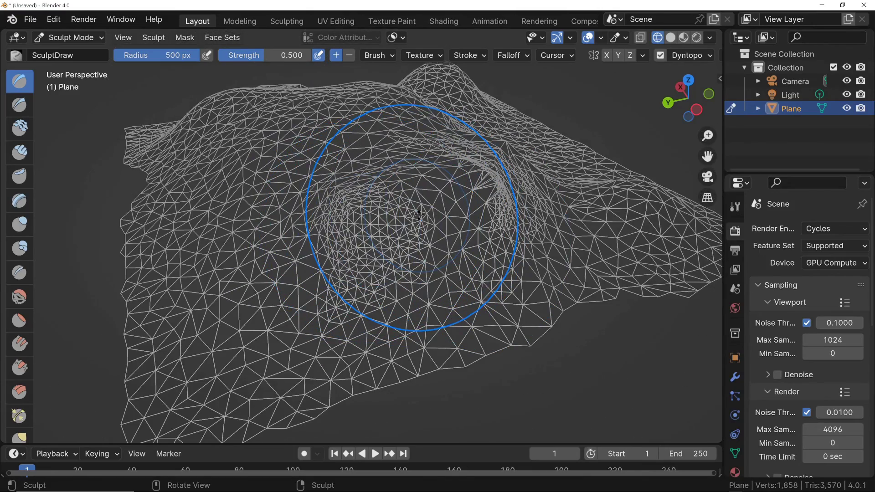
Step: Review the Dyntopo refine settings and sculpt over the dense right edge and coarse centre of the mound's front at closer range
{"action": "middle_click_drag", "start_coordinate": [419, 215], "coordinate": [376, 233], "text": "shift"}
{"action": "middle_click_drag", "start_coordinate": [376, 233], "coordinate": [360, 218]}
{"action": "left_click", "coordinate": [689, 55]}
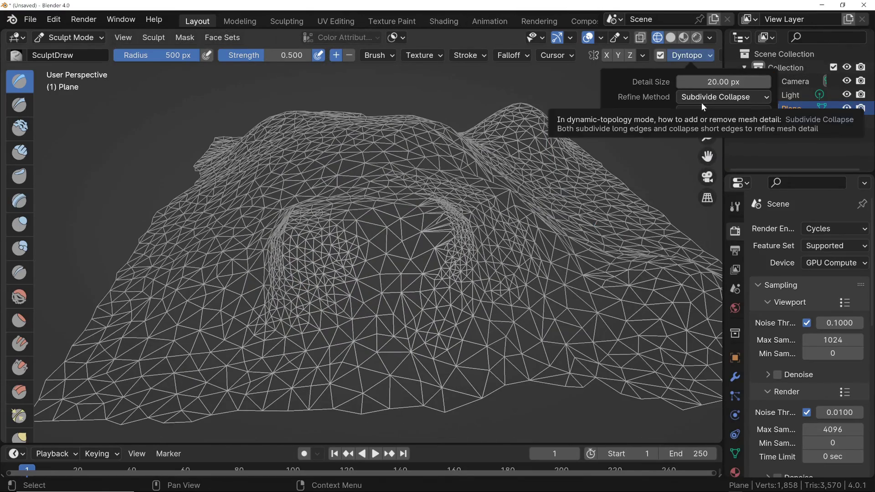
{"action": "scroll", "coordinate": [486, 199], "scroll_direction": "up", "scroll_amount": 3}
{"action": "left_click_drag", "start_coordinate": [465, 234], "coordinate": [475, 230]}
{"action": "middle_click_drag", "start_coordinate": [474, 231], "coordinate": [454, 223], "text": "ctrl"}
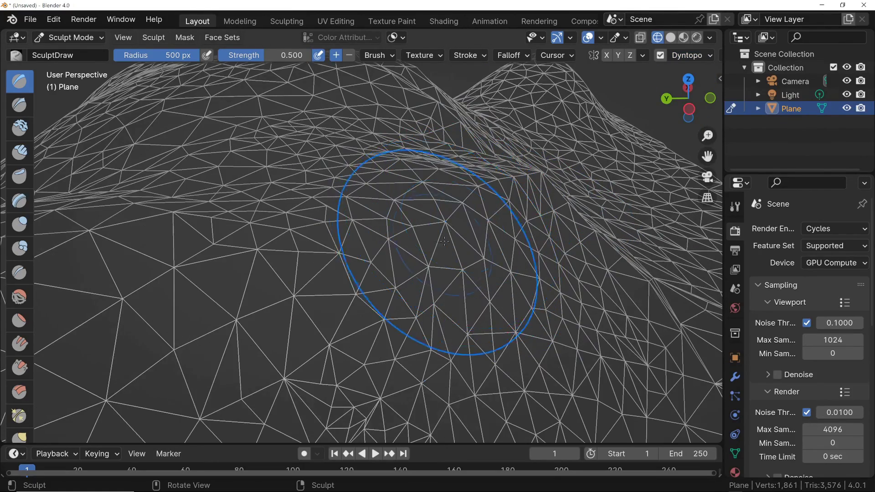
{"action": "scroll", "coordinate": [445, 241], "scroll_direction": "down", "scroll_amount": 3}
{"action": "scroll", "coordinate": [394, 258], "scroll_direction": "up", "scroll_amount": 4}
{"action": "scroll", "coordinate": [406, 278], "scroll_direction": "down", "scroll_amount": 2}
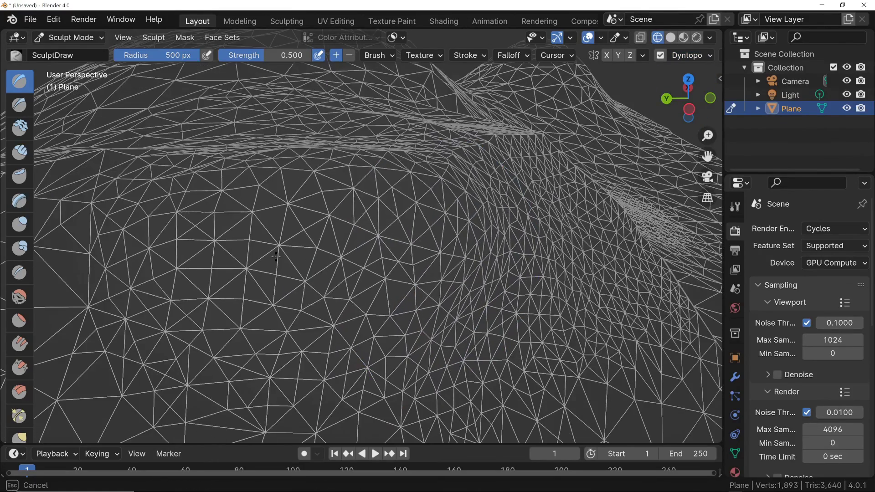